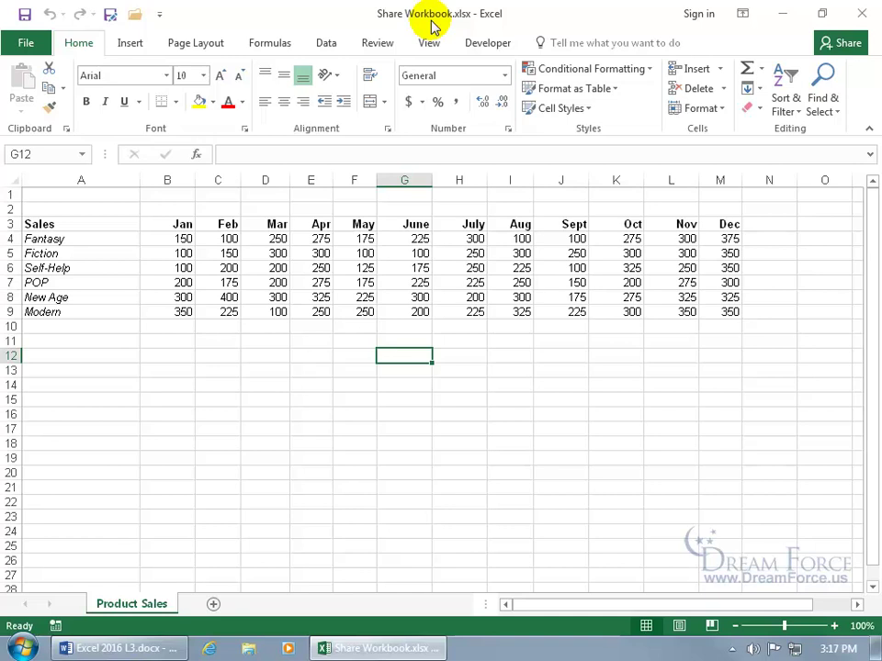
Step: Tick 'Allow changes by more than one user at the same time' in Share Workbook and view its Advanced settings
left_click(382, 51)
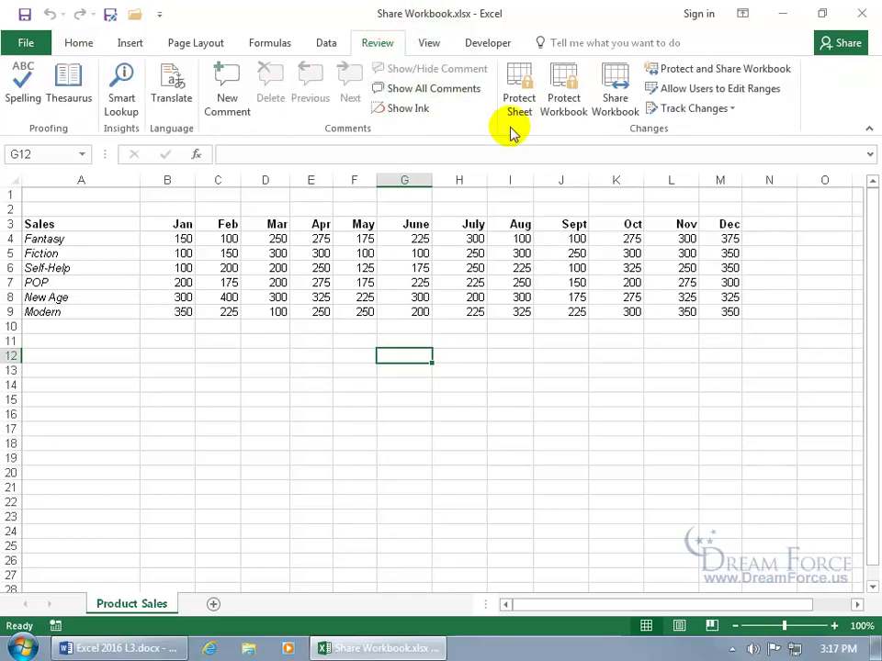
left_click(621, 108)
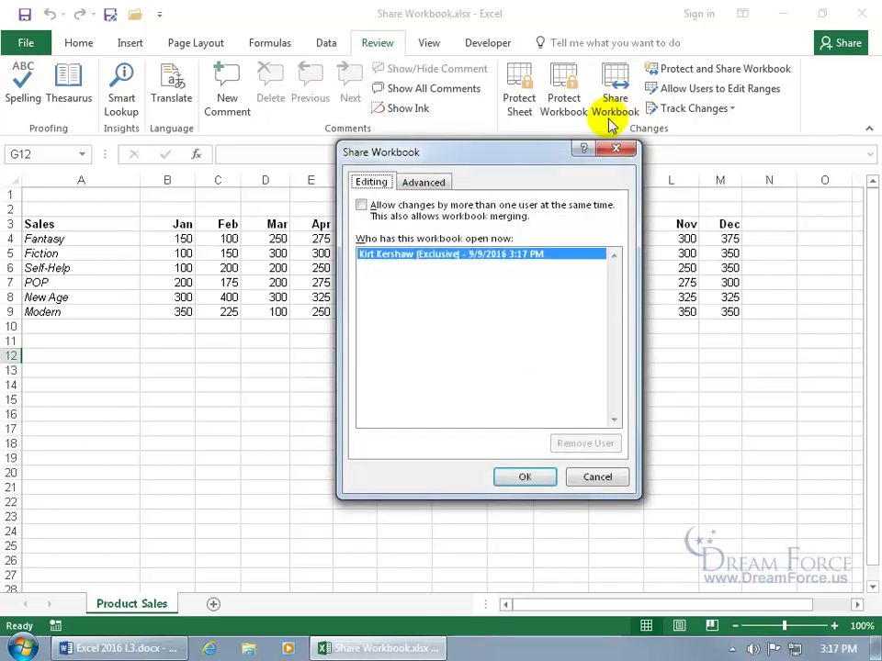
left_click(362, 206)
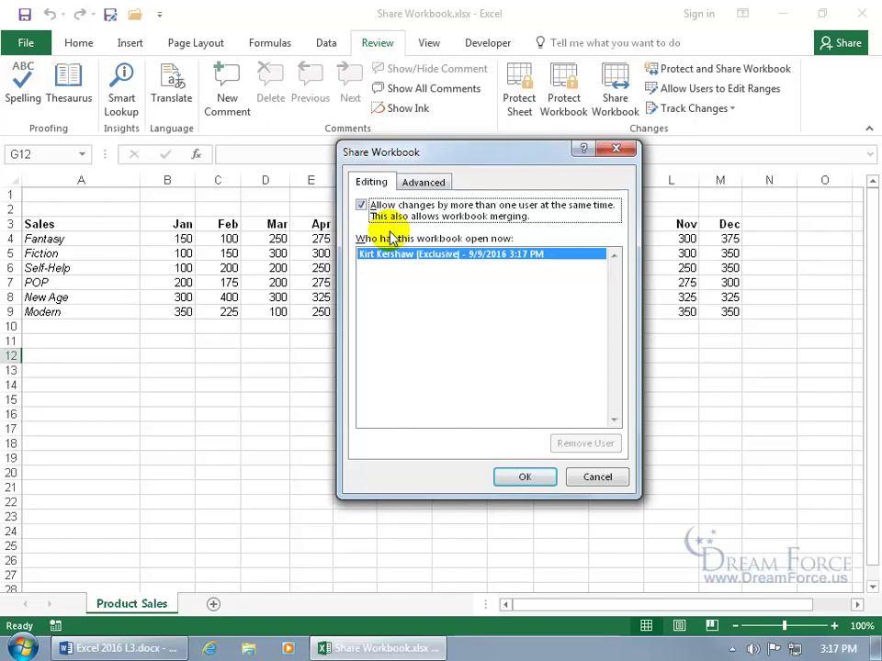
left_click(430, 183)
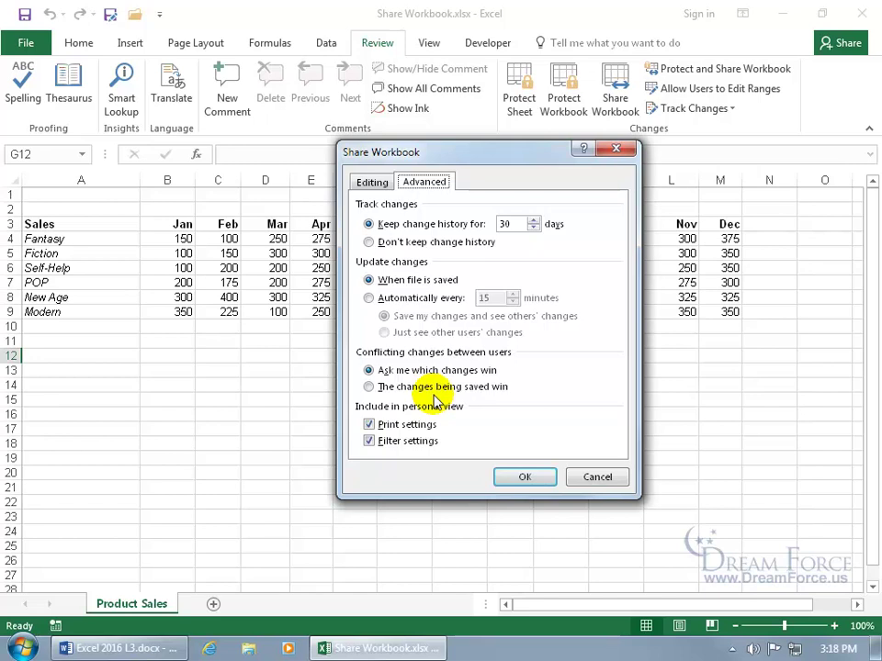
Step: Confirm the sharing settings and save so the workbook title shows [Shared]
left_click(525, 478)
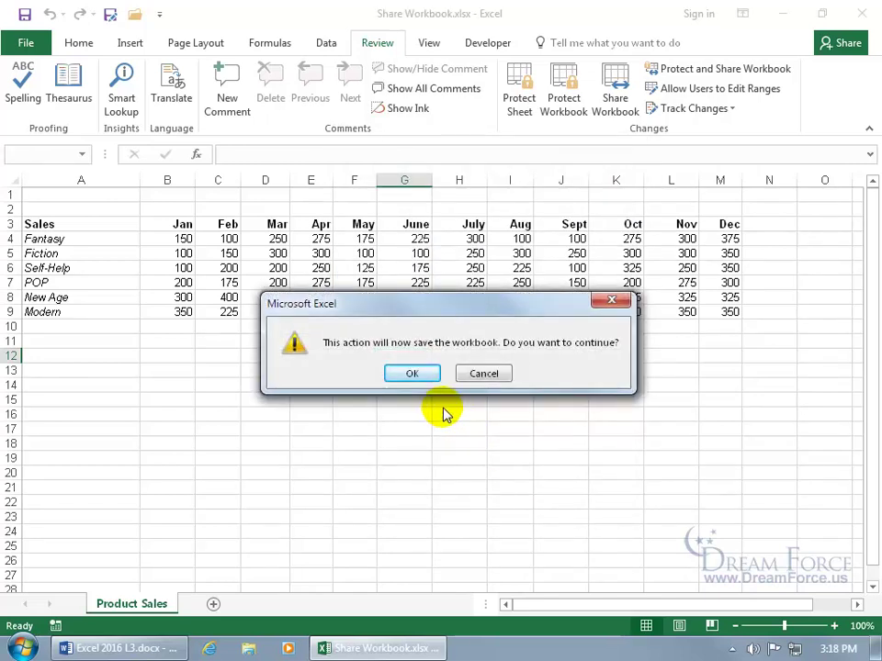
left_click(413, 373)
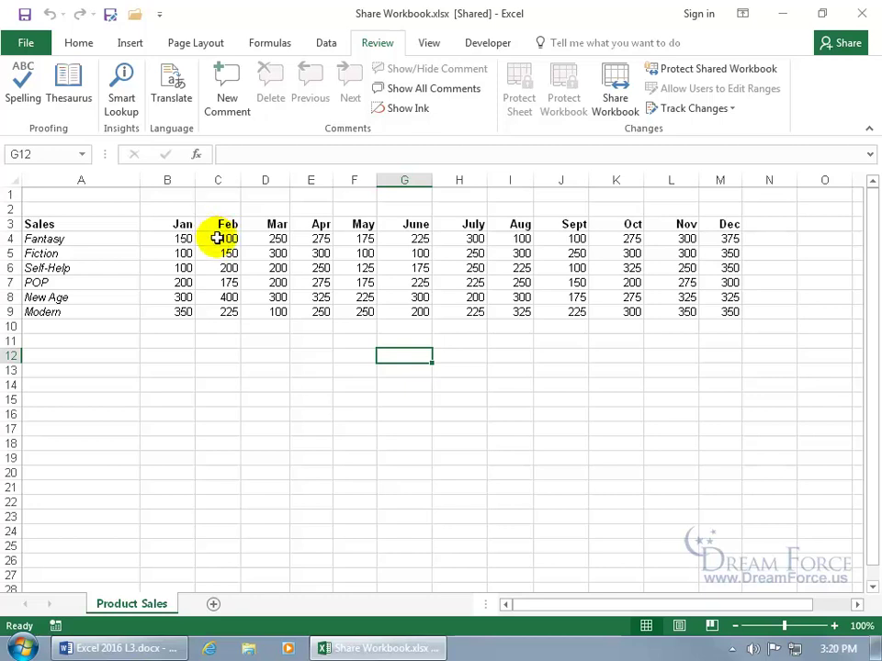
Step: Save the shared workbook and acknowledge the notice that other users' changes were merged in
left_click(24, 14)
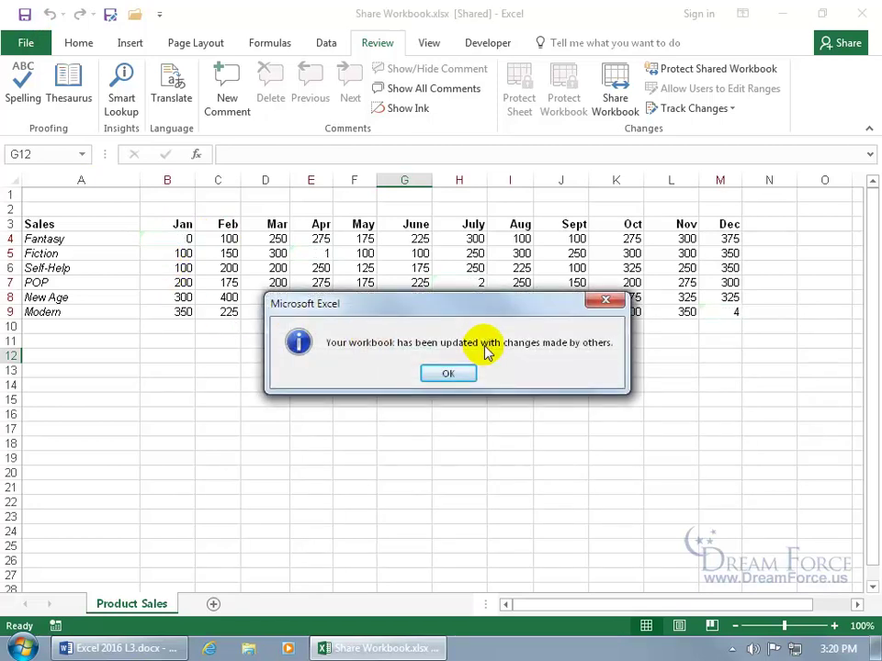
left_click(464, 374)
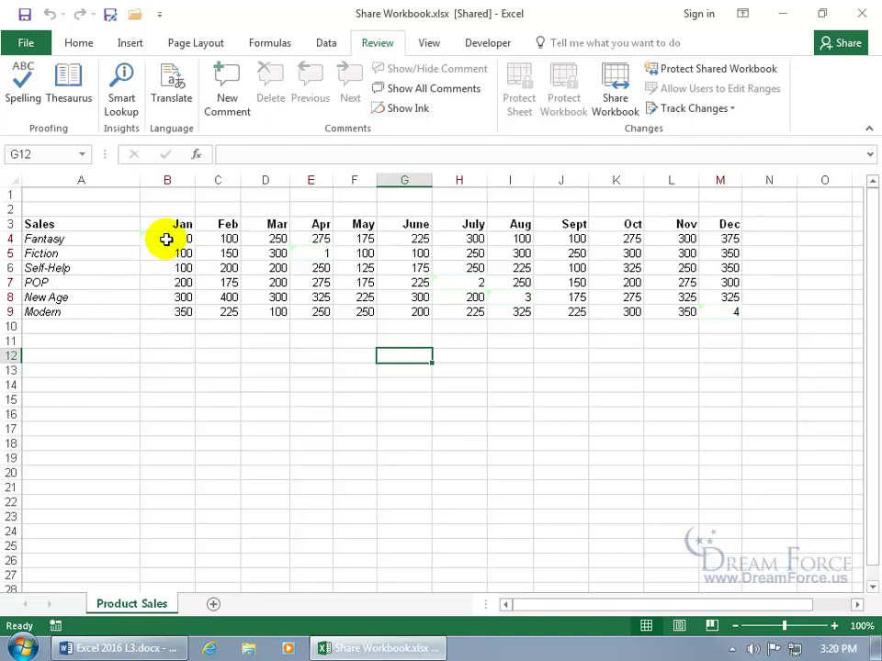
Step: Read the change notes on the cells edited by the other user
mouse_move(166, 238)
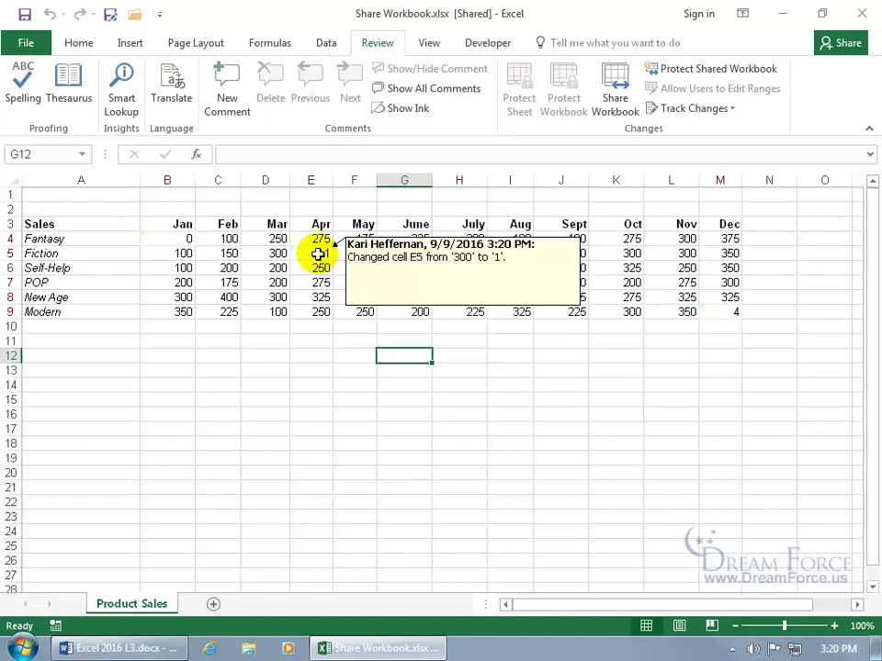
mouse_move(462, 283)
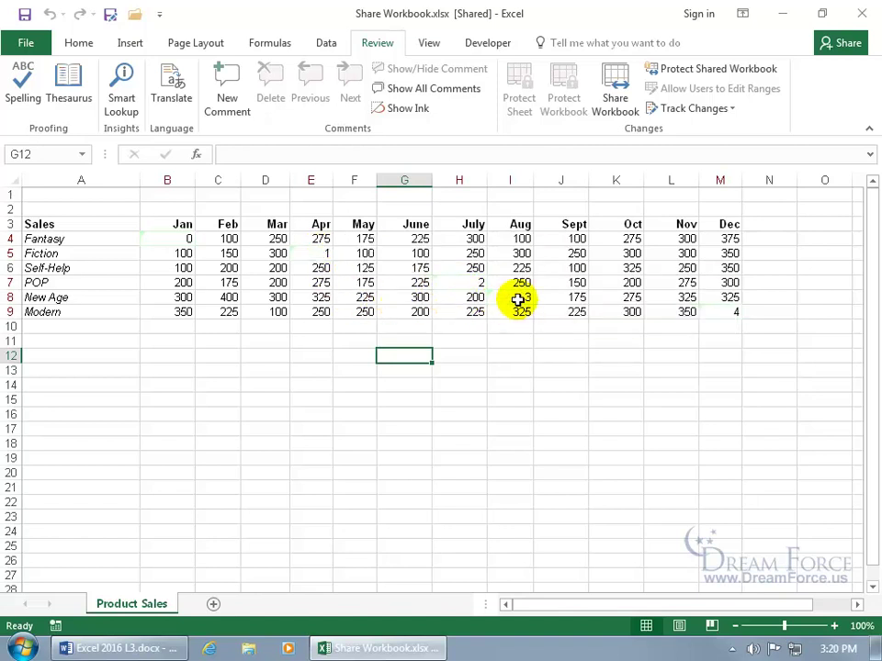
mouse_move(517, 300)
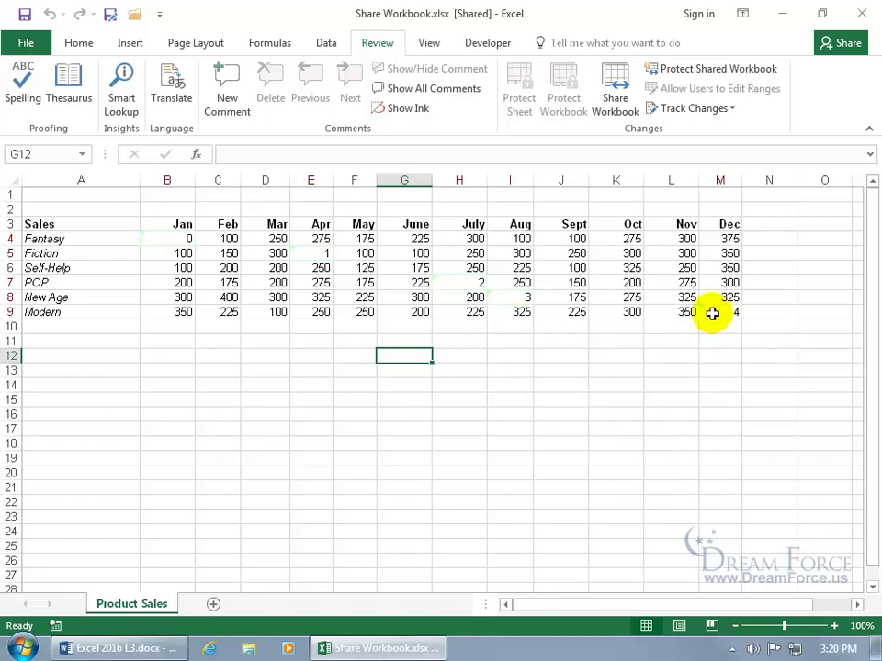
mouse_move(713, 313)
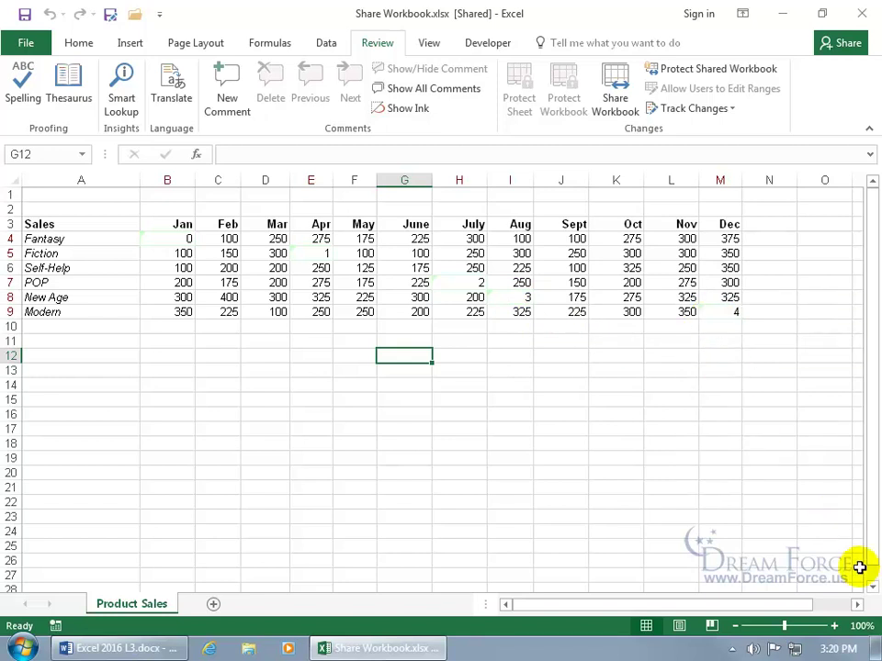
left_click(857, 605)
mouse_move(607, 311)
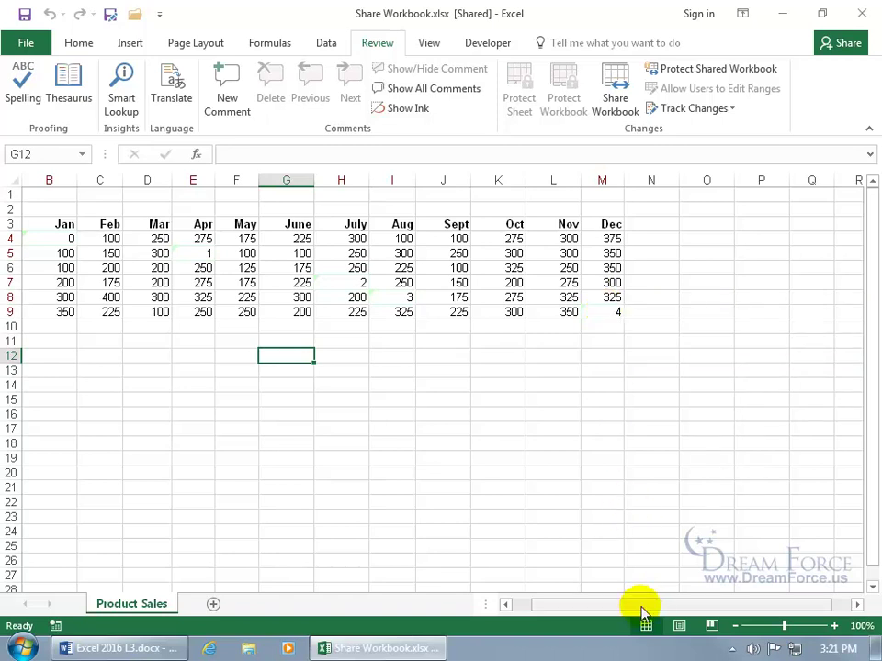
left_click_drag(646, 606, 586, 607)
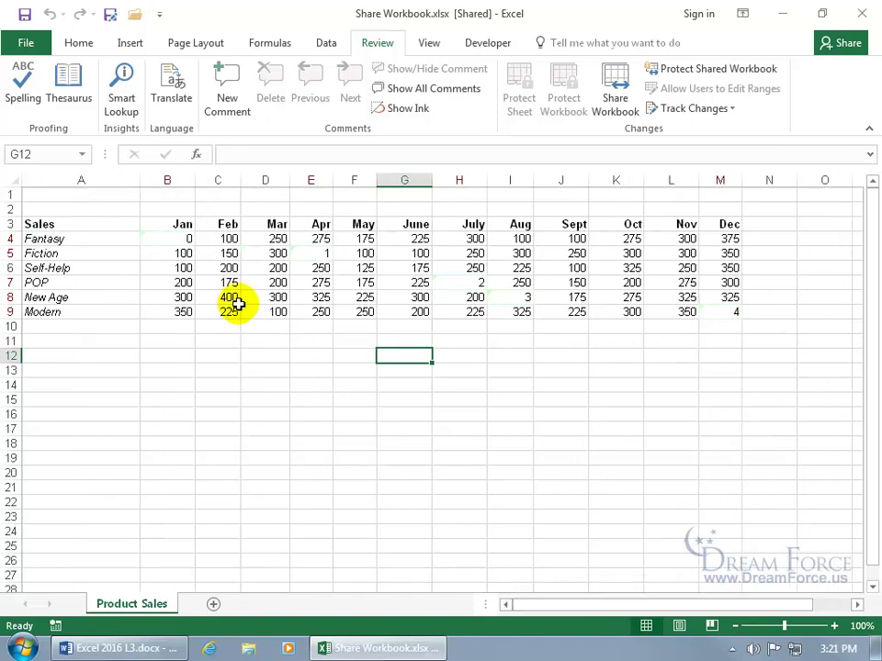
Step: Restore cell B4 in the Fantasy row to 150
left_click(173, 238)
type("150")
key("Return")
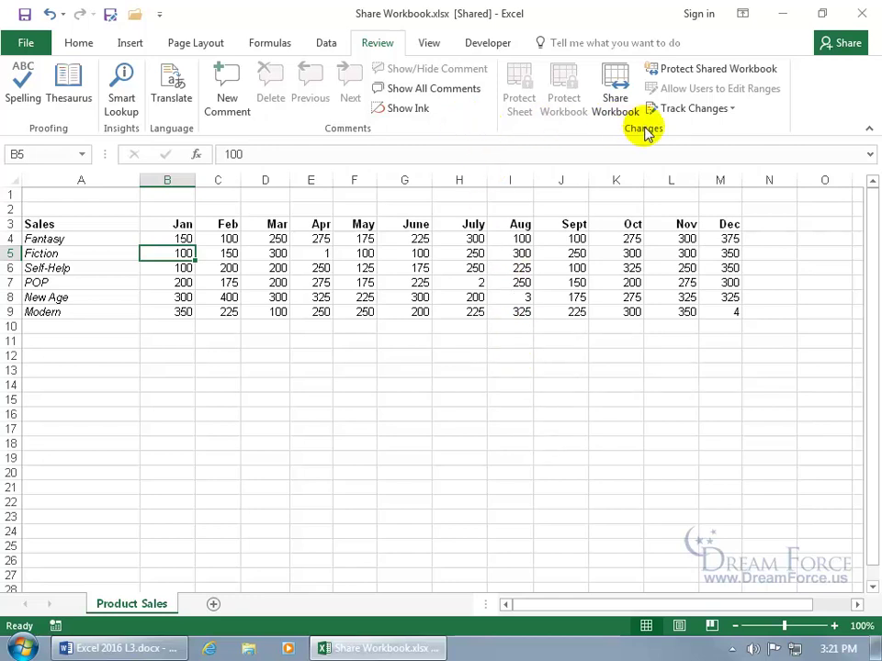
Step: Save and start Accept/Reject Changes for all not-yet-reviewed changes, showing B4's competing values
left_click(710, 114)
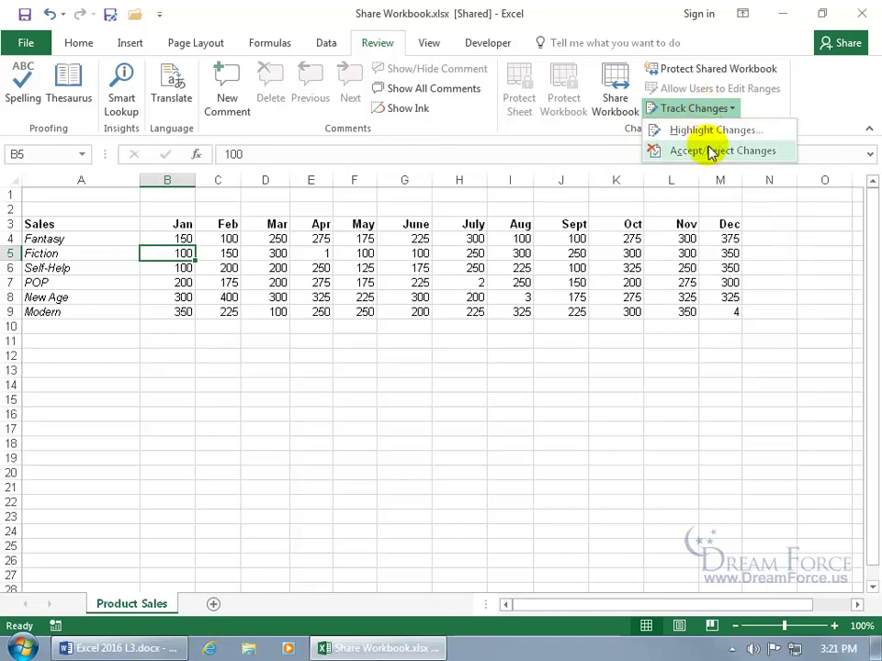
left_click(713, 154)
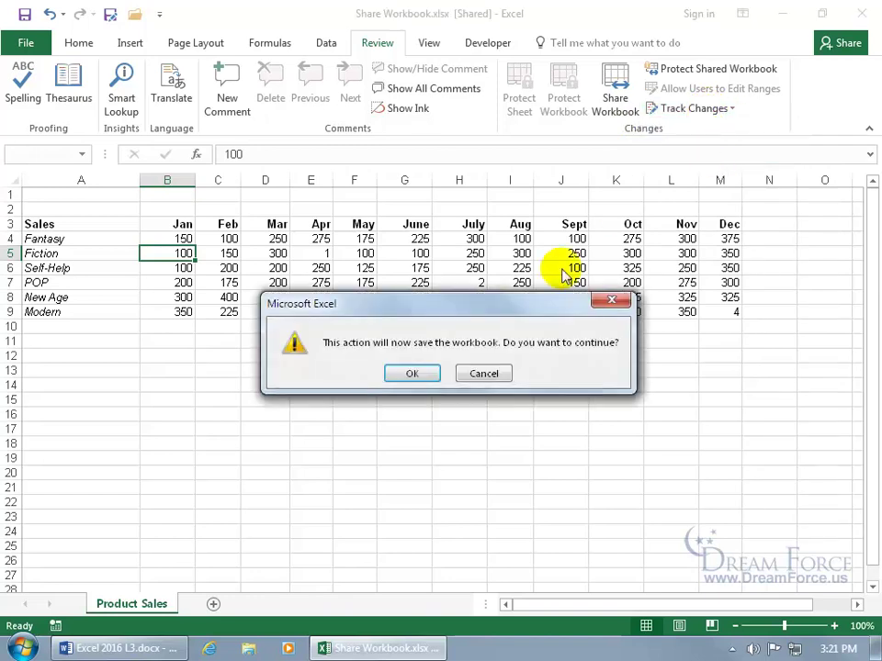
left_click(412, 375)
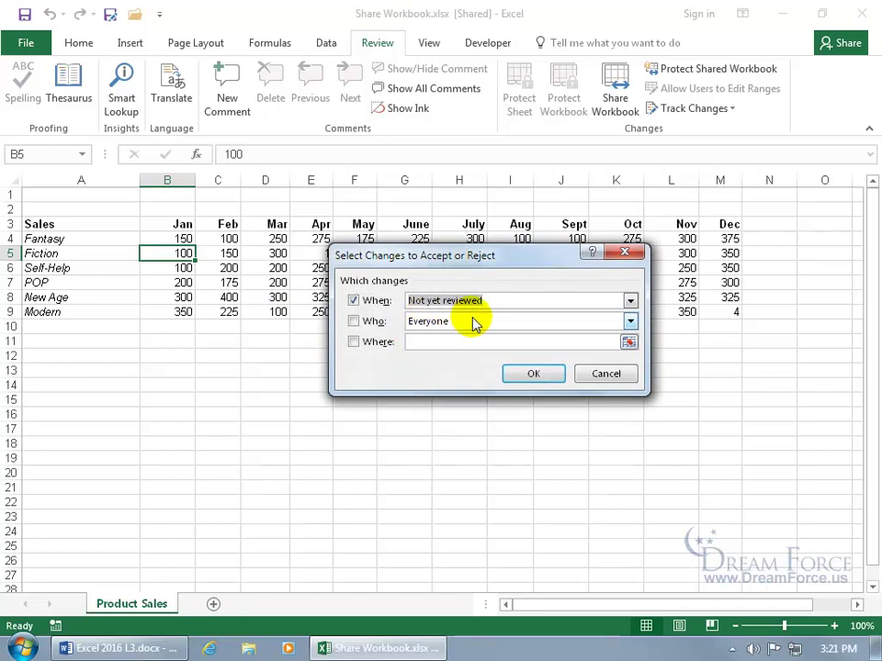
left_click(525, 373)
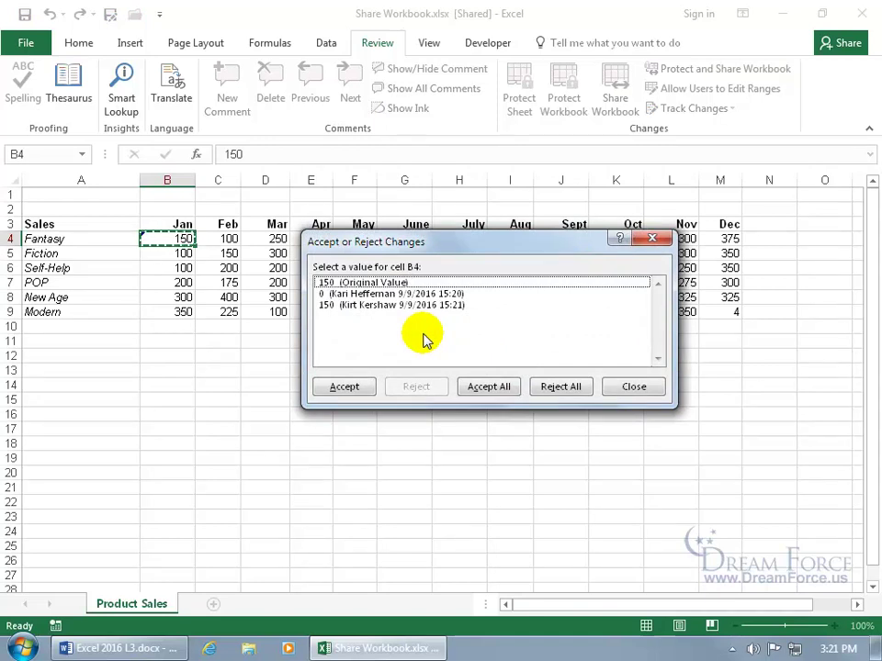
Step: Accept the other user's value 0 for cell B4
left_click(361, 297)
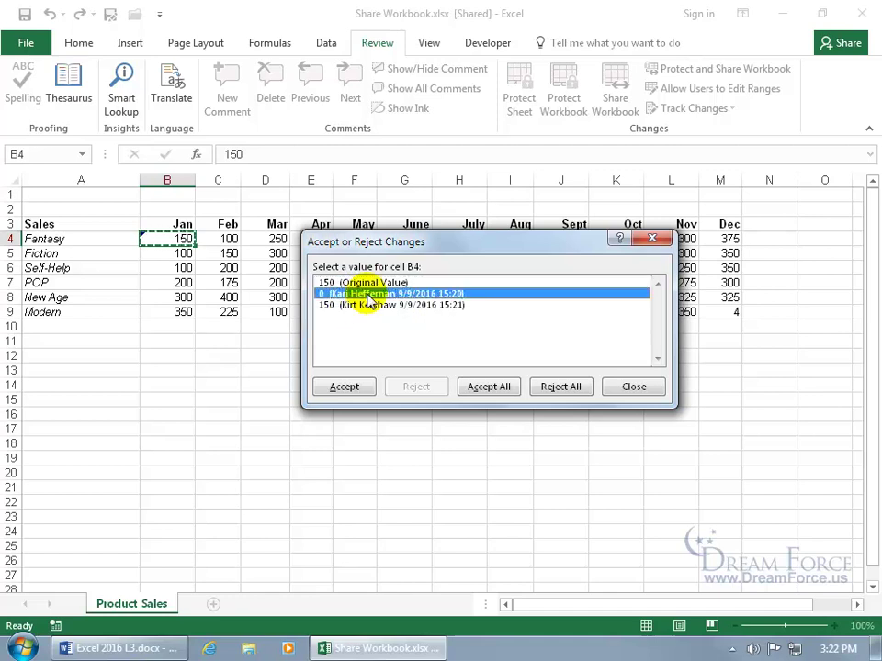
left_click(356, 386)
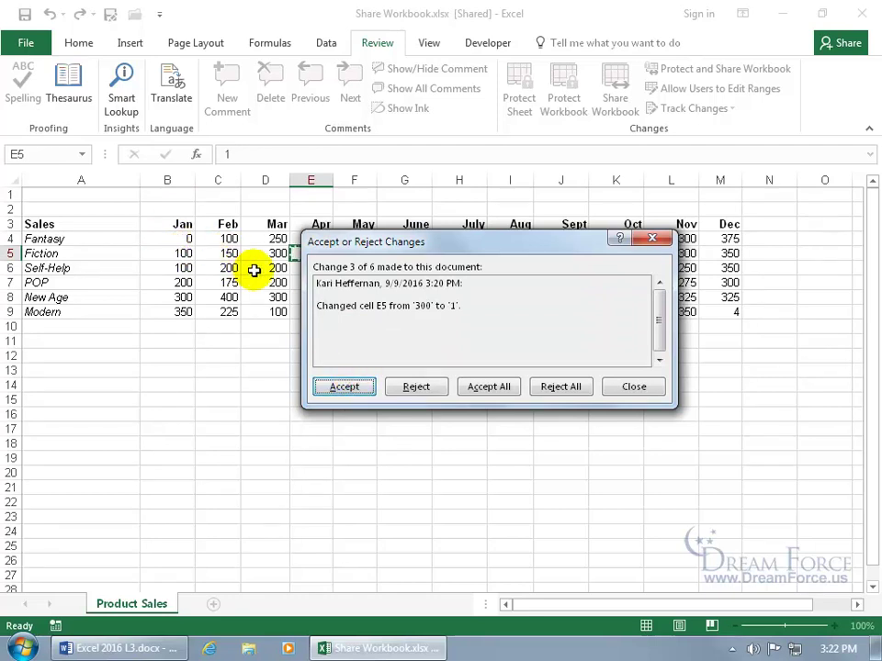
left_click_drag(372, 250, 393, 336)
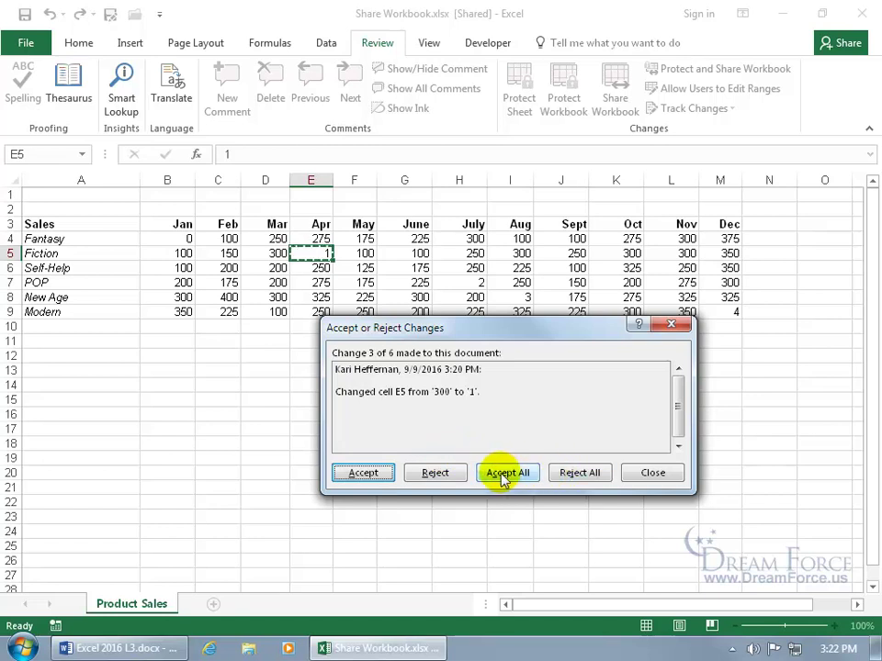
Step: Reject the changes to E5, H7, I8 and M9, restoring 300, 225, 300 and 350
left_click(436, 474)
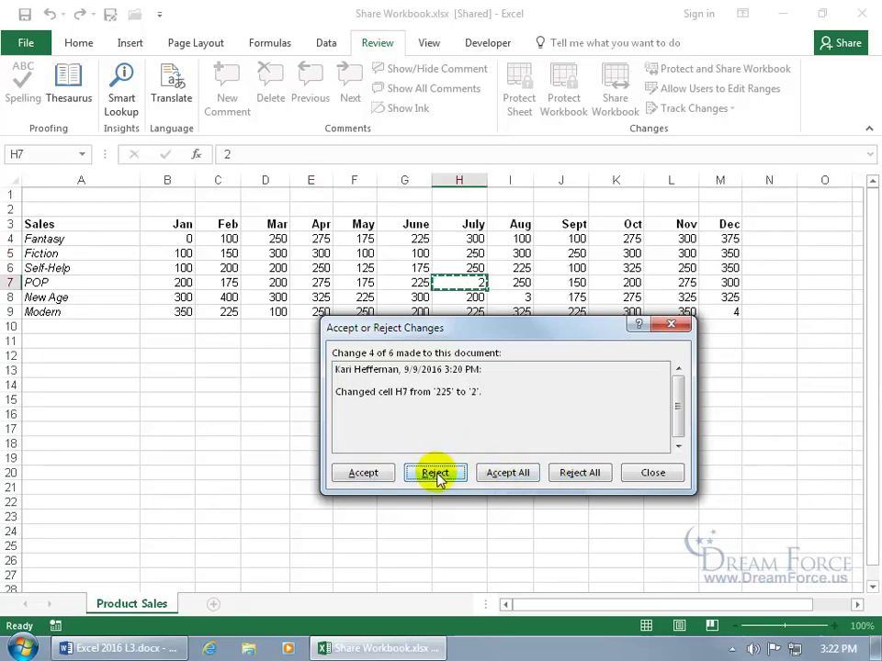
left_click(436, 474)
left_click(435, 474)
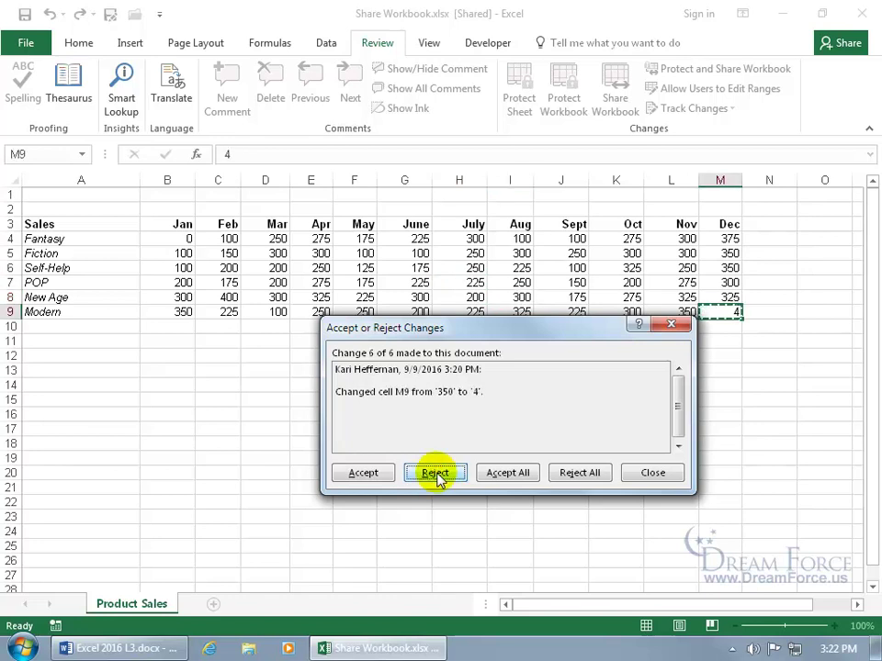
left_click(435, 474)
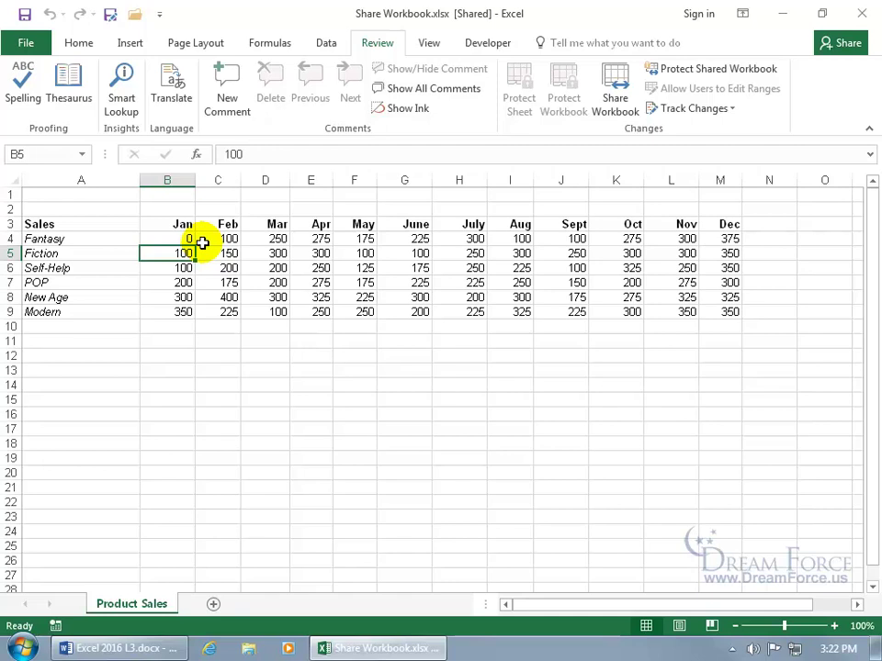
left_click(693, 109)
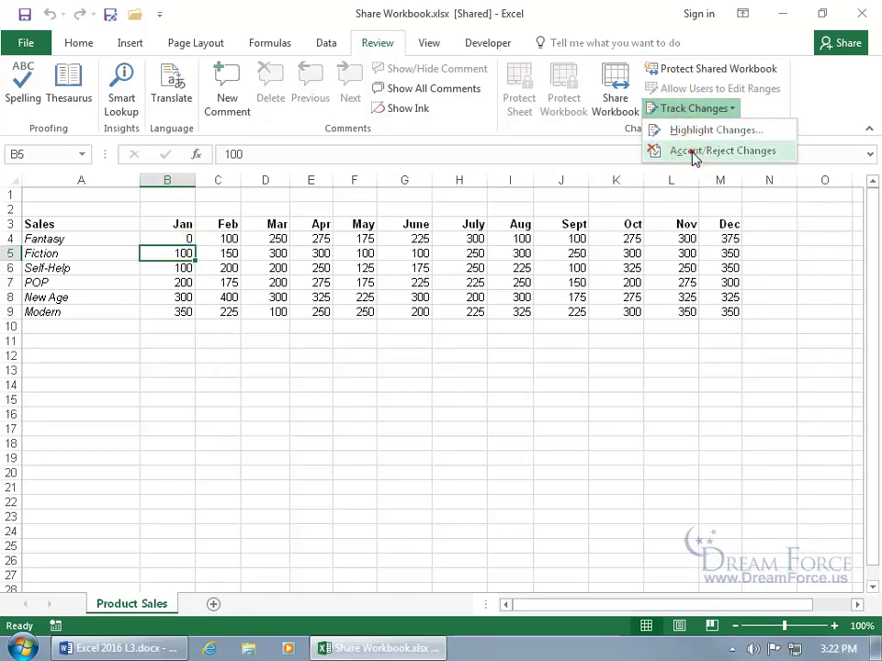
left_click(693, 151)
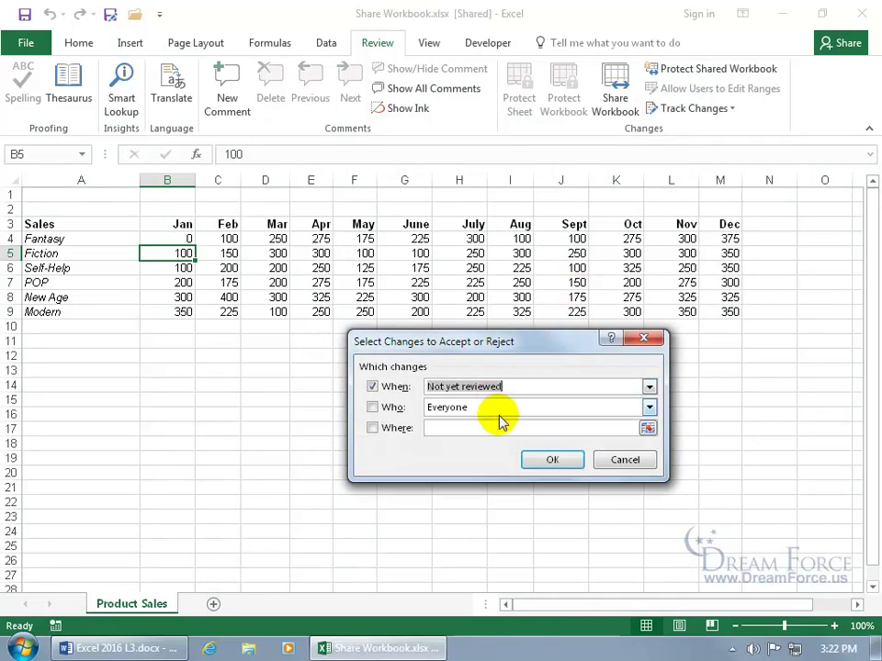
left_click(373, 387)
left_click(372, 408)
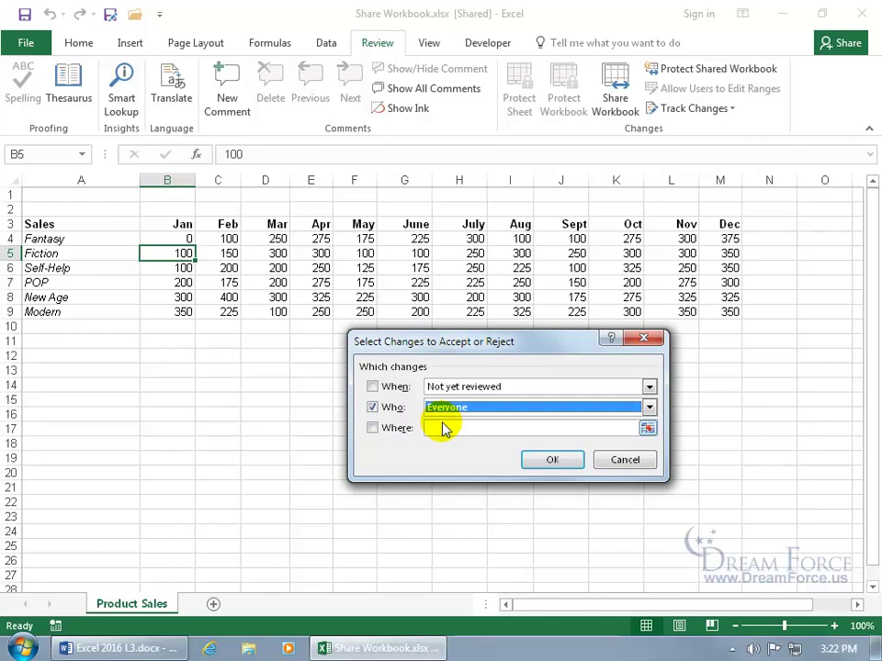
left_click(544, 459)
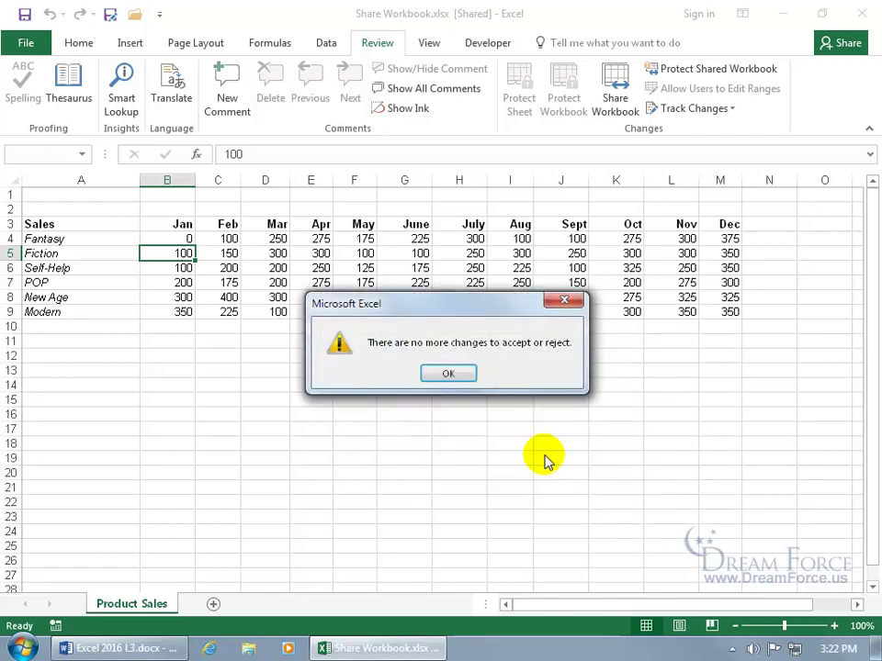
left_click(447, 376)
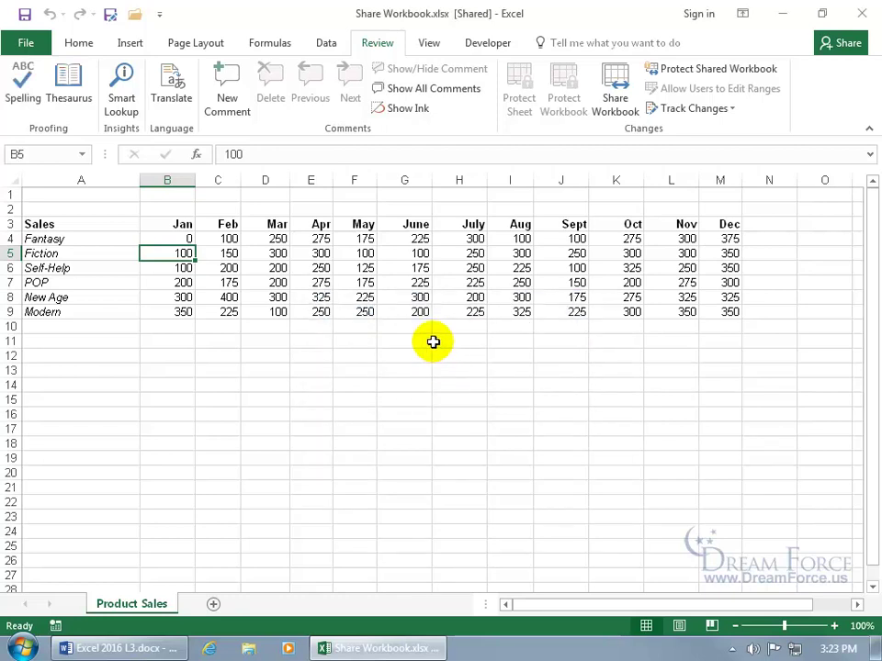
Step: Enter 222 in cell B4 and save, raising a conflict with the other user's 999
left_click(179, 239)
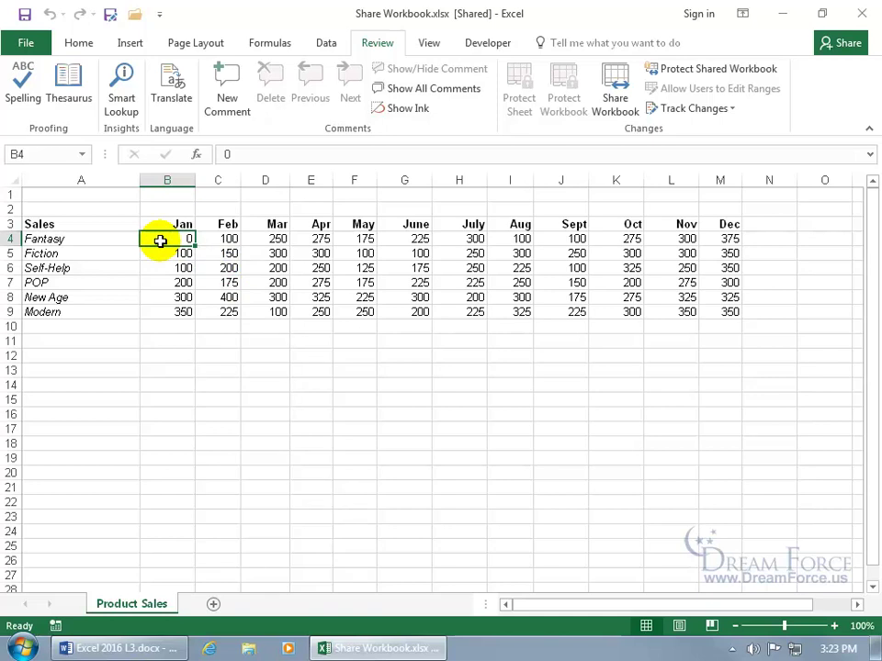
type("222")
key("Return")
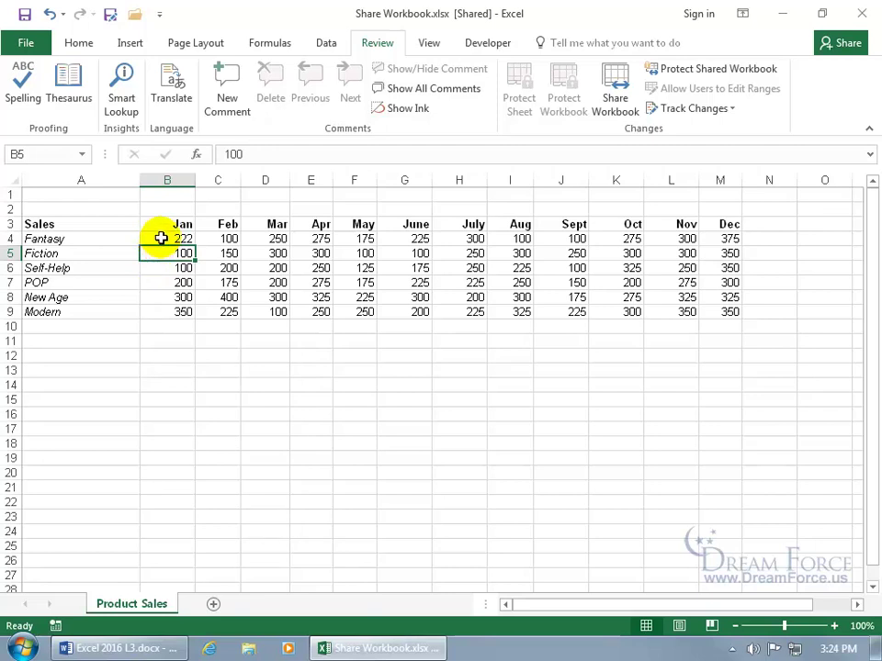
left_click(24, 14)
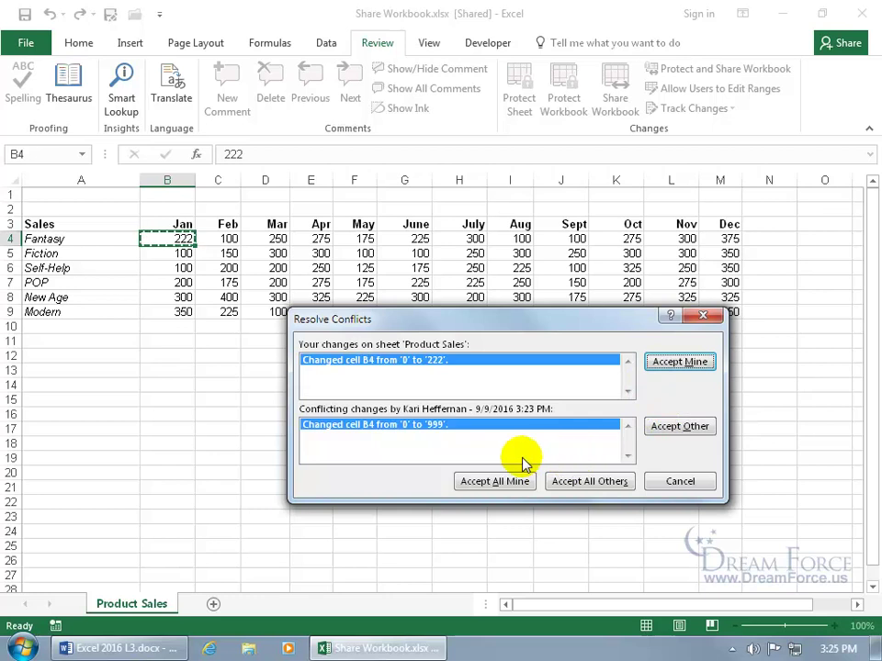
Step: Accept the other user's 999 for B4 and close the workbook-updated notice
left_click(683, 428)
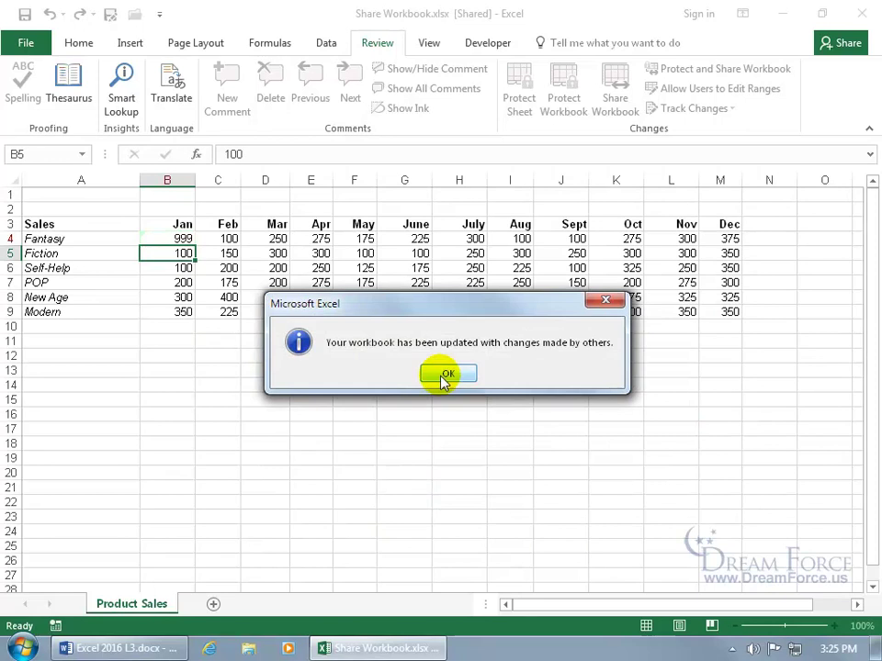
left_click(444, 376)
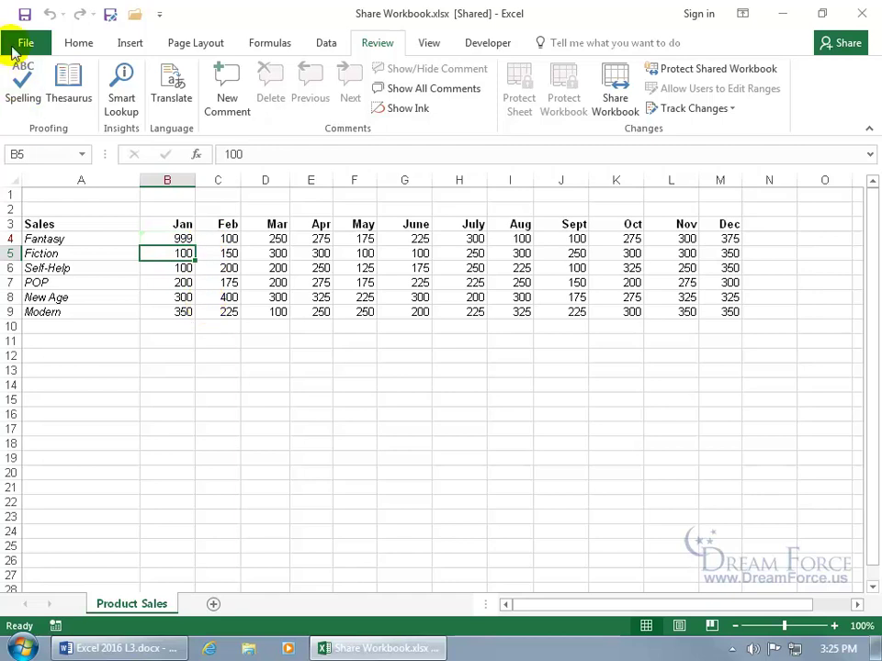
Step: Enter a test value of 1 in cell B10, then delete it again
left_click(183, 327)
type("1")
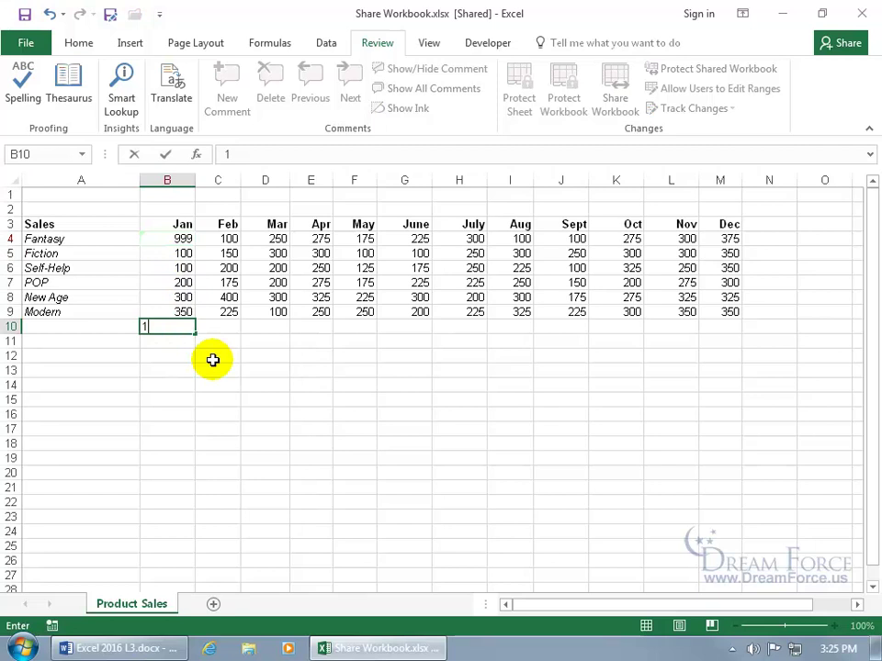
key("Return")
left_click(189, 326)
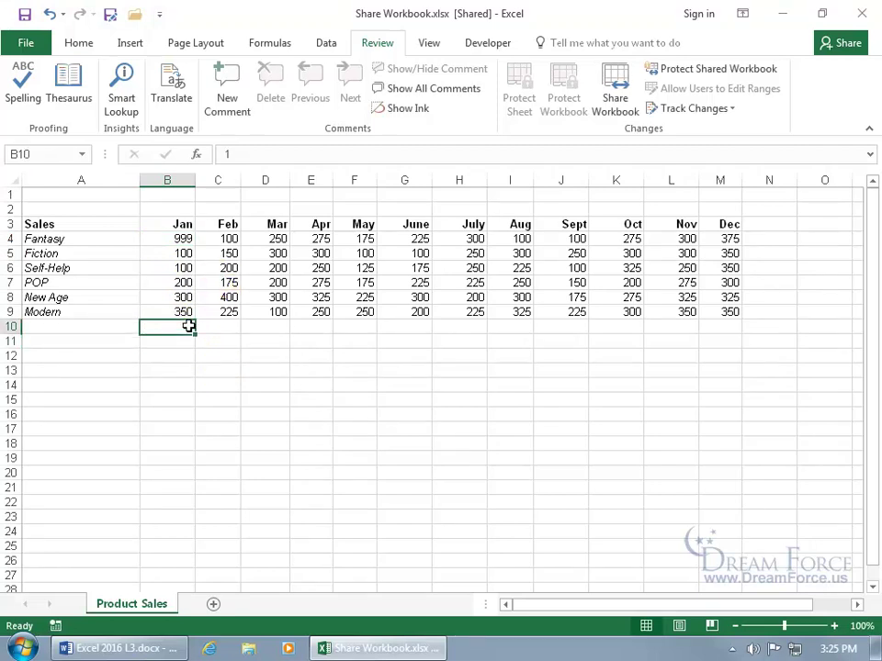
key("Delete")
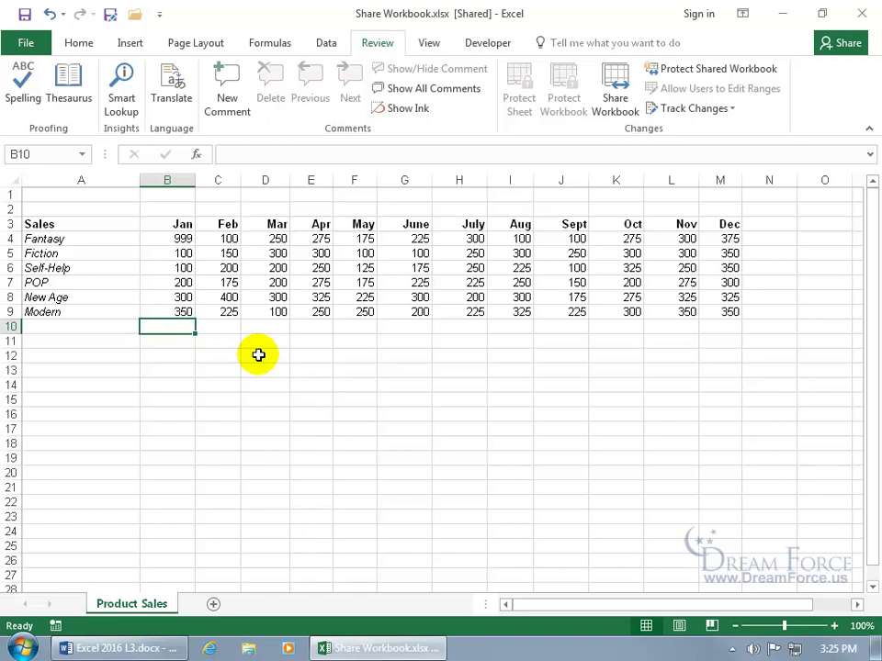
Step: Save and reject the other user's B4 change, returning Fantasy's Jan value to 0
left_click(705, 112)
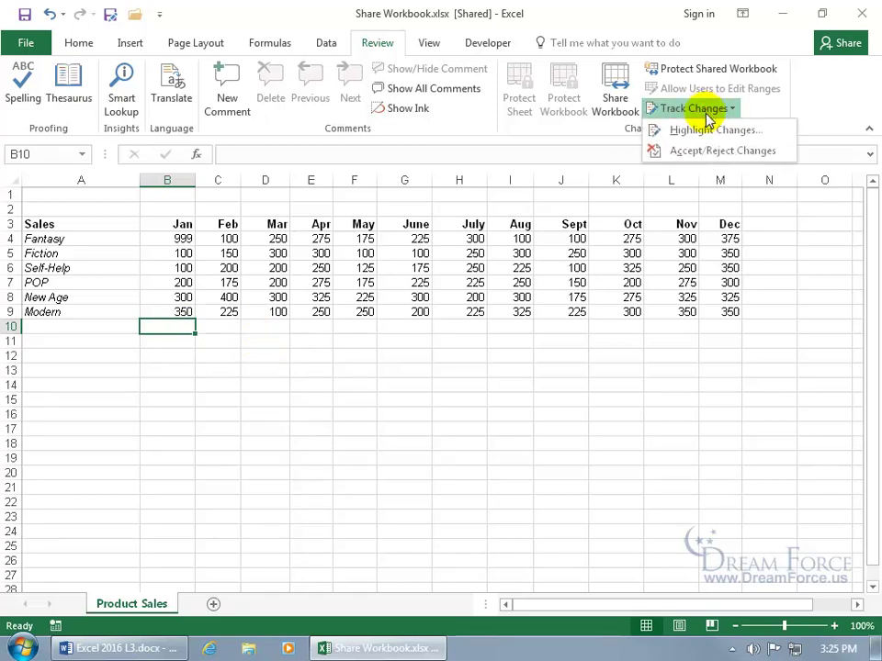
left_click(705, 151)
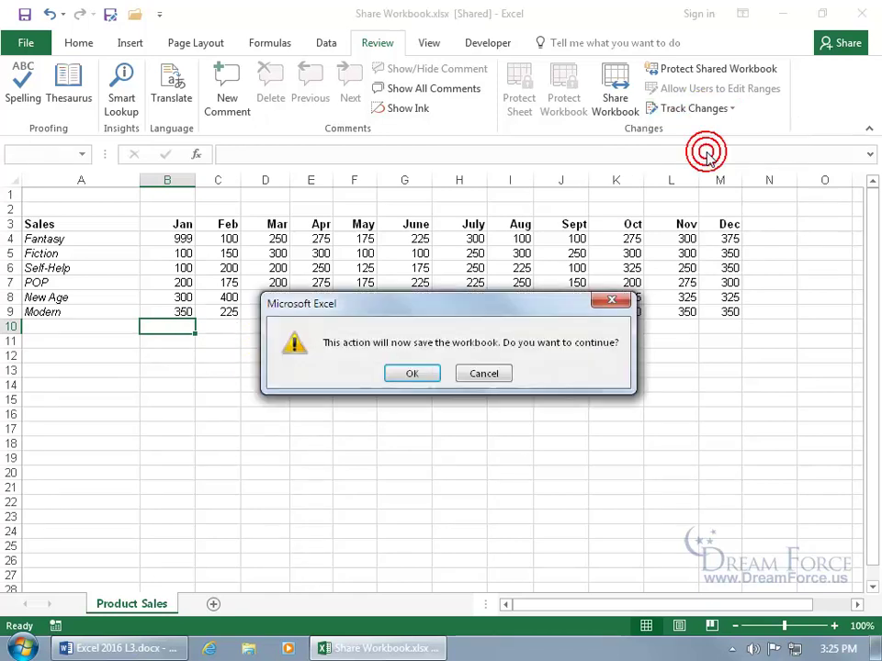
left_click(415, 375)
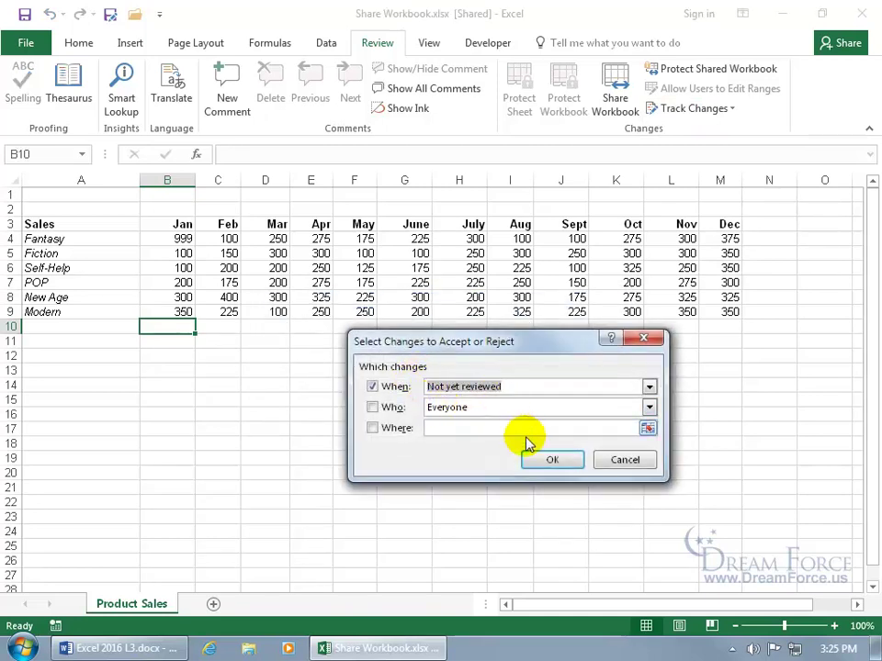
left_click(555, 461)
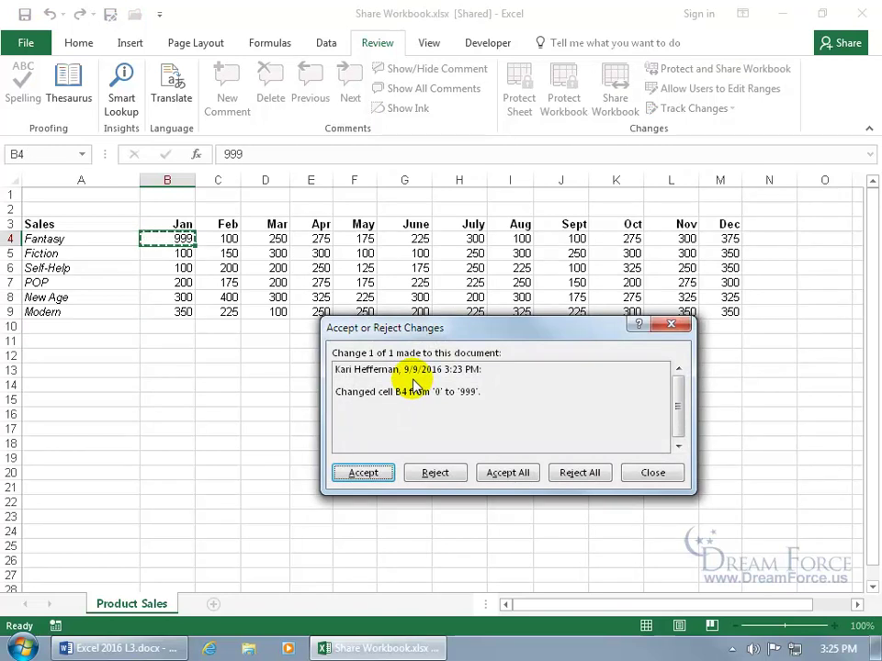
left_click(438, 475)
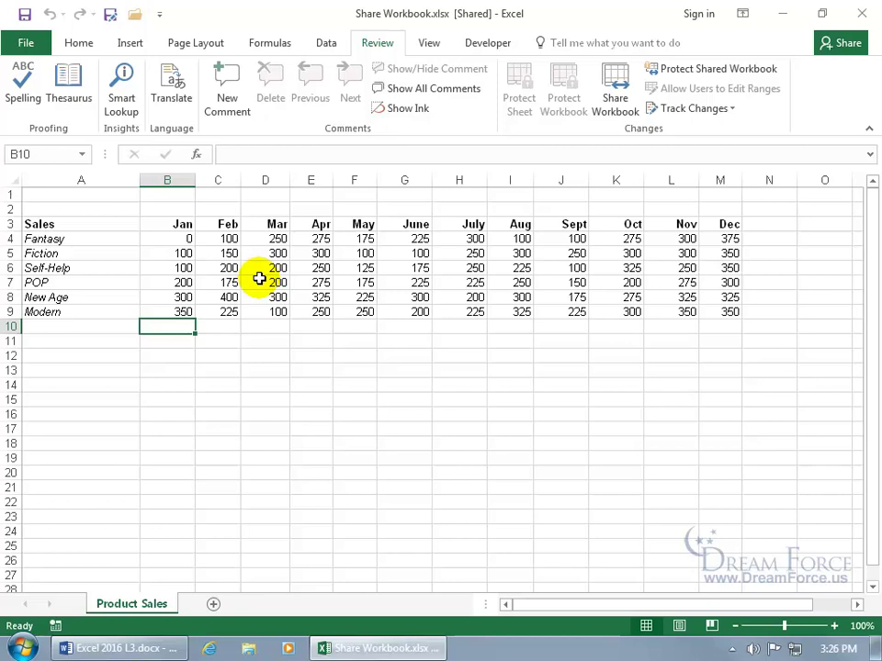
Step: Dismiss the Product Sales sheet tab menu, browse Home and Page Layout, then return to Review
right_click(133, 604)
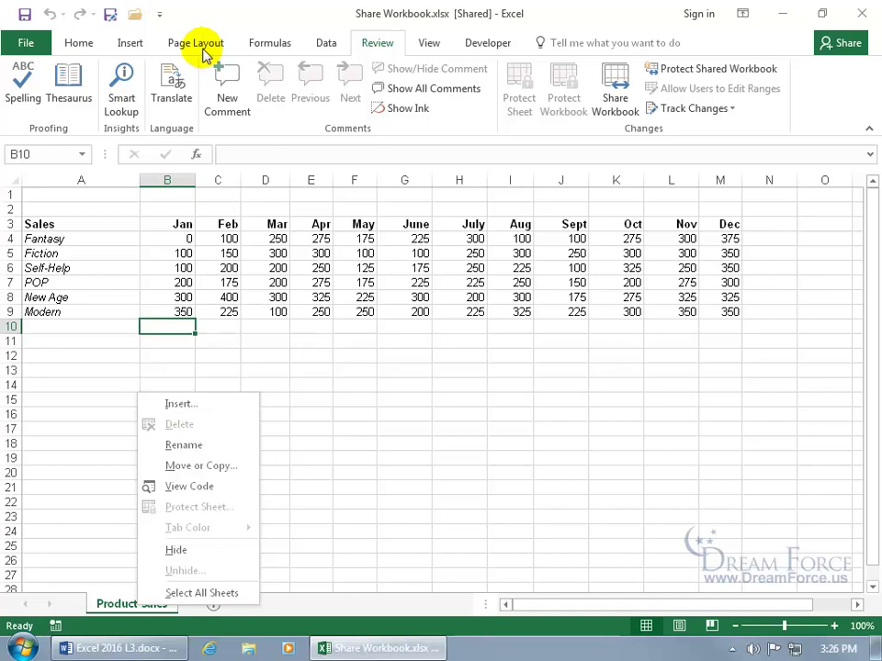
left_click(77, 46)
left_click(77, 44)
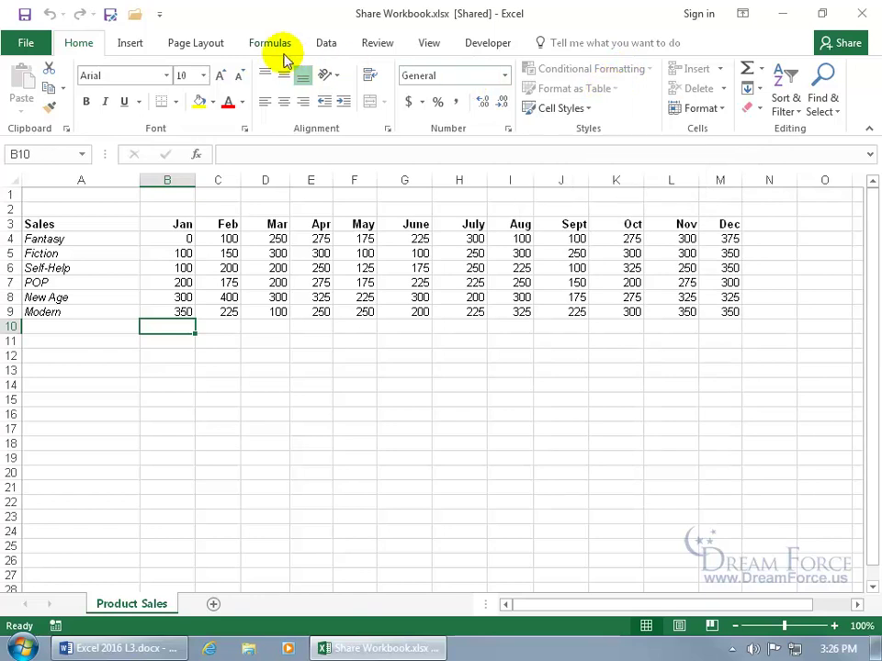
left_click(198, 45)
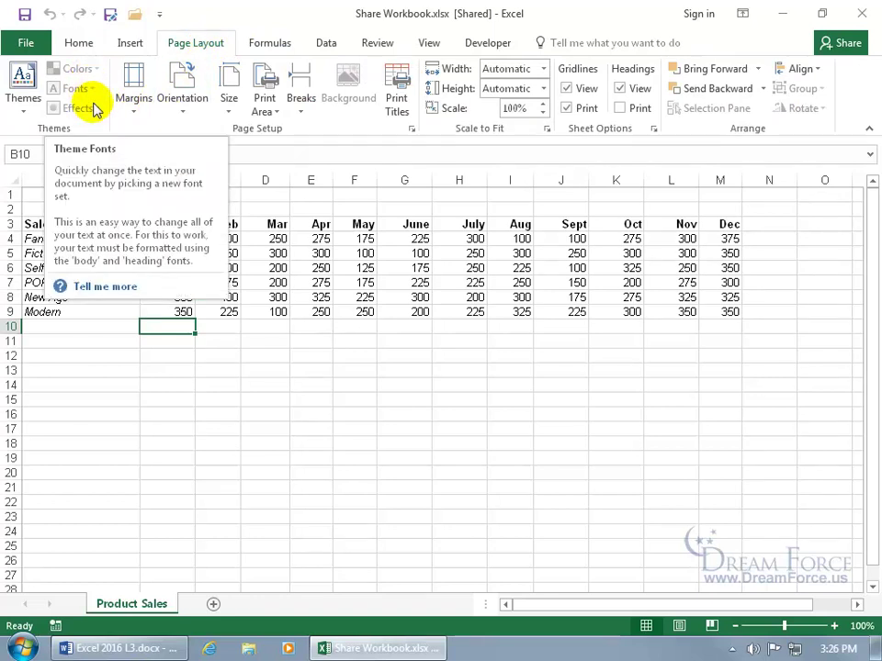
left_click(374, 46)
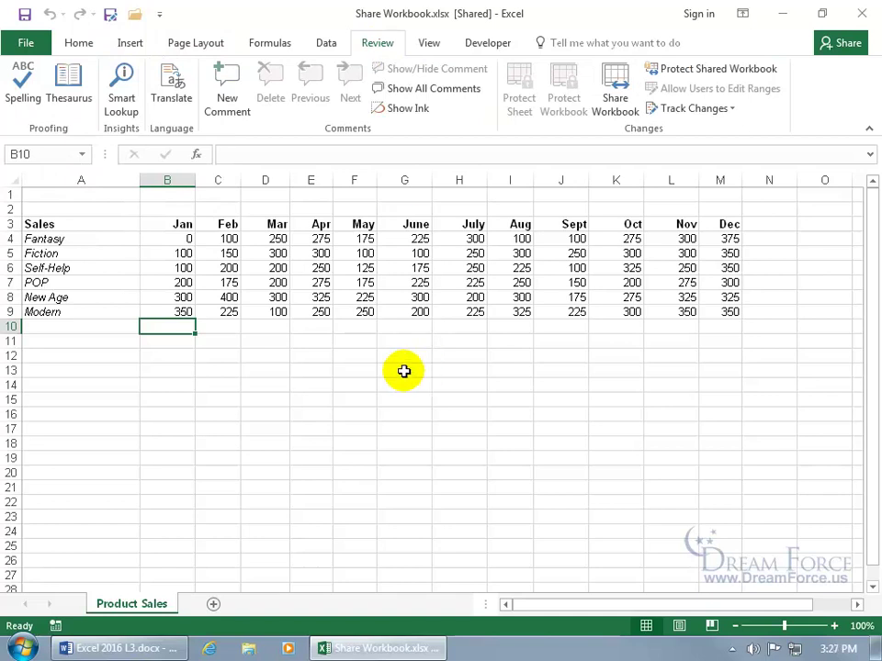
Step: Turn off 'Allow changes by more than one user', decline with No, and reopen Share Workbook to view both users
left_click(615, 117)
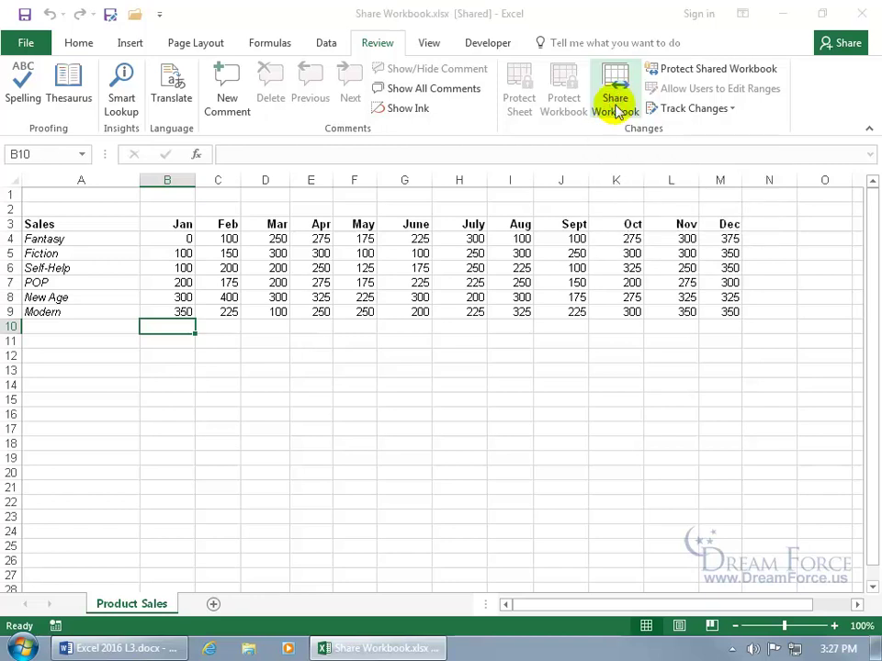
left_click(390, 268)
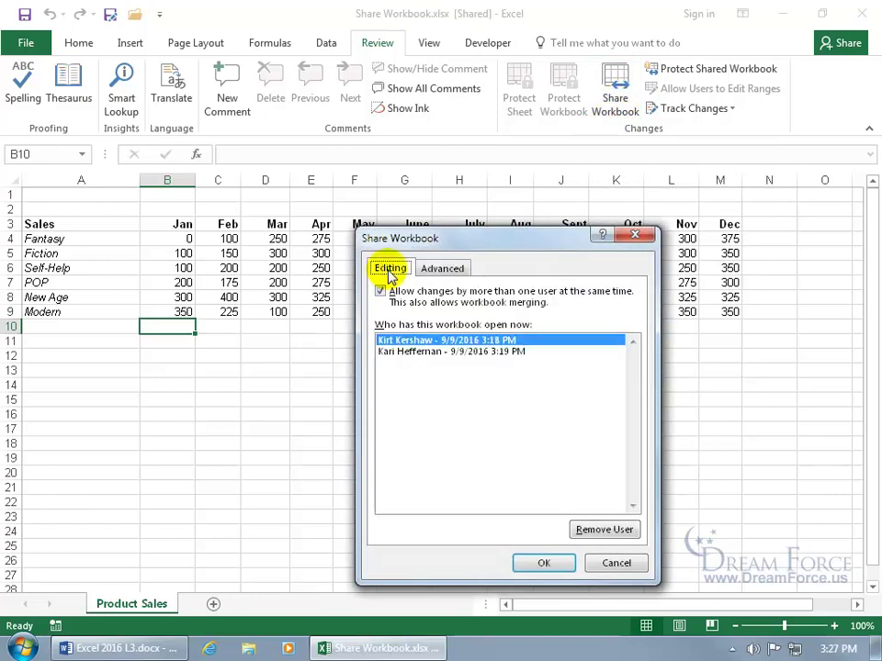
left_click(381, 293)
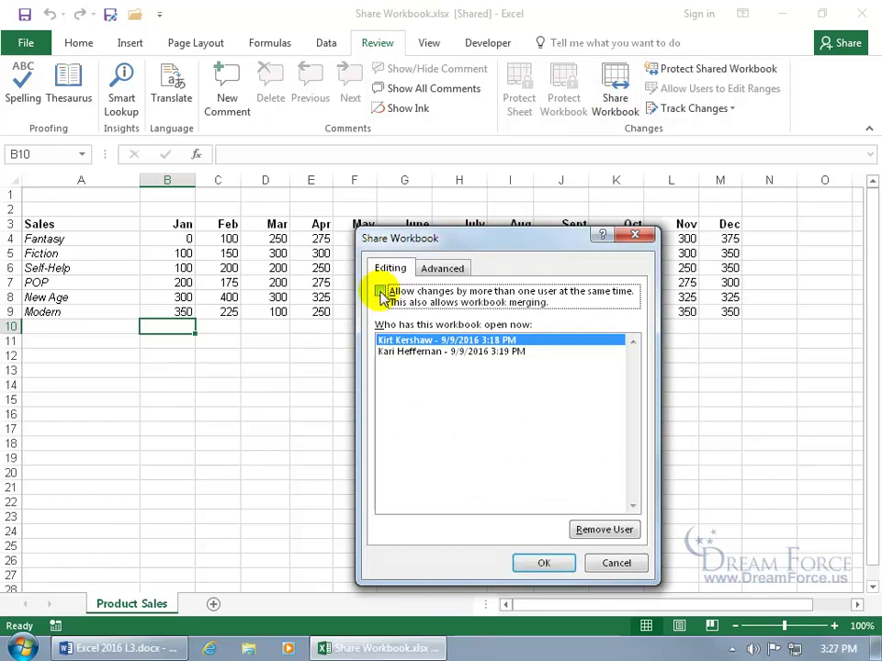
left_click(537, 563)
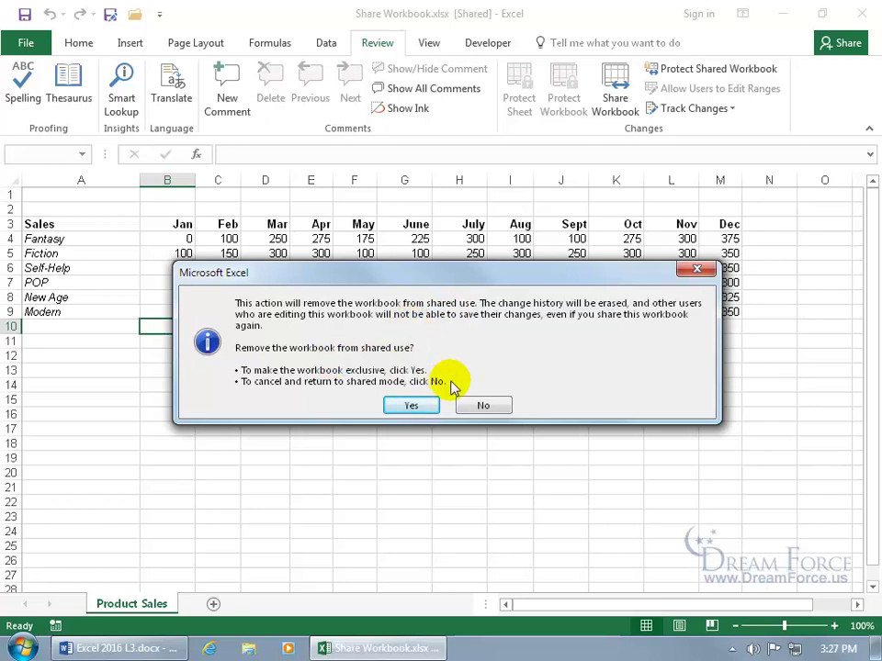
left_click(479, 405)
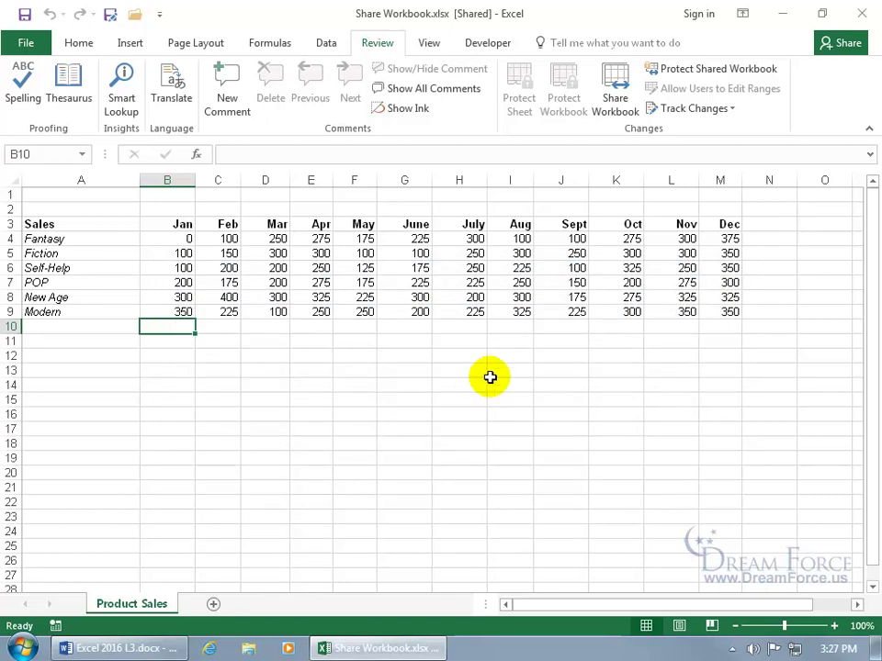
left_click(614, 103)
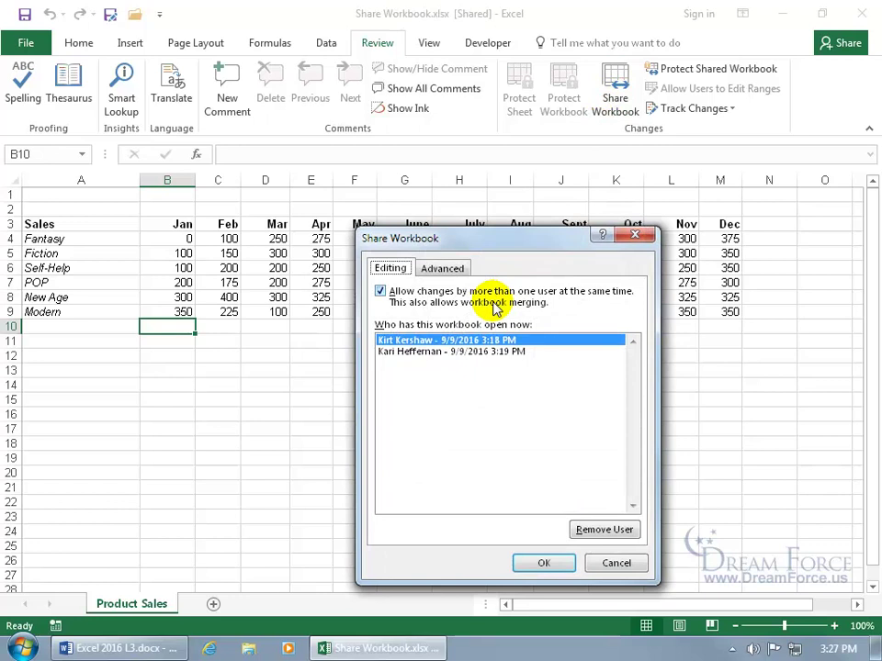
Step: Start removing the second user, cancel the warning, and close Share Workbook without changes
left_click(462, 353)
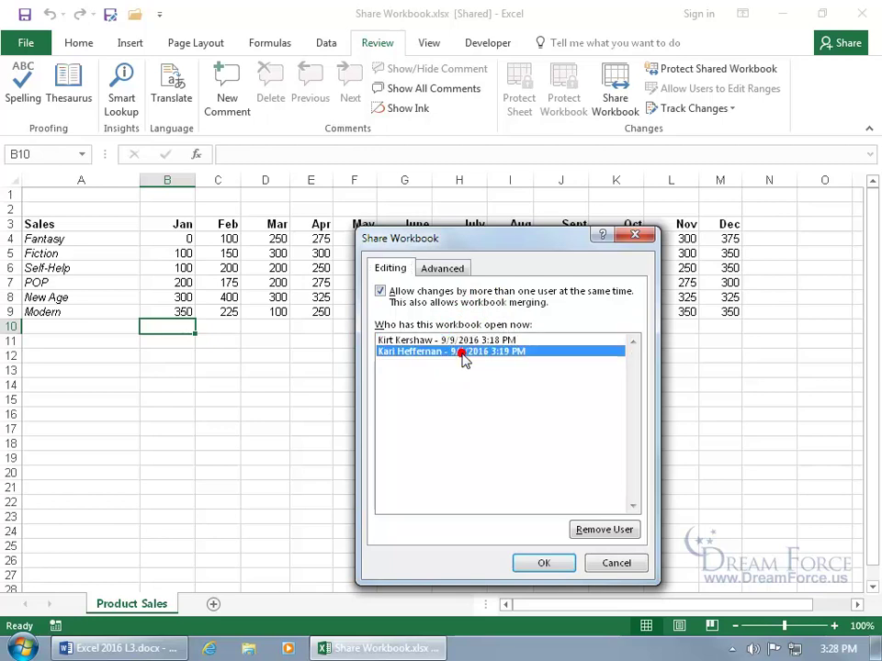
left_click(586, 532)
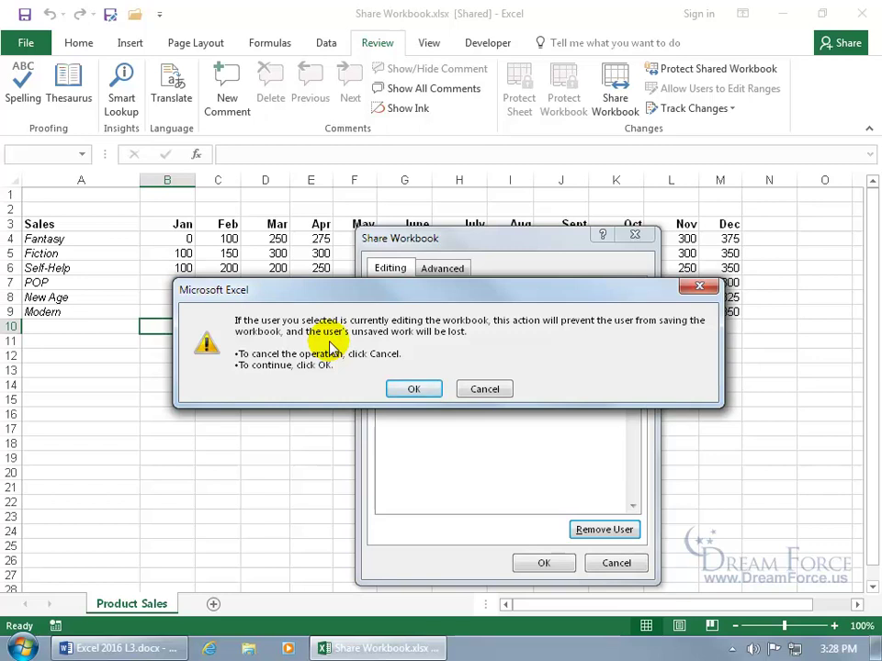
left_click(472, 388)
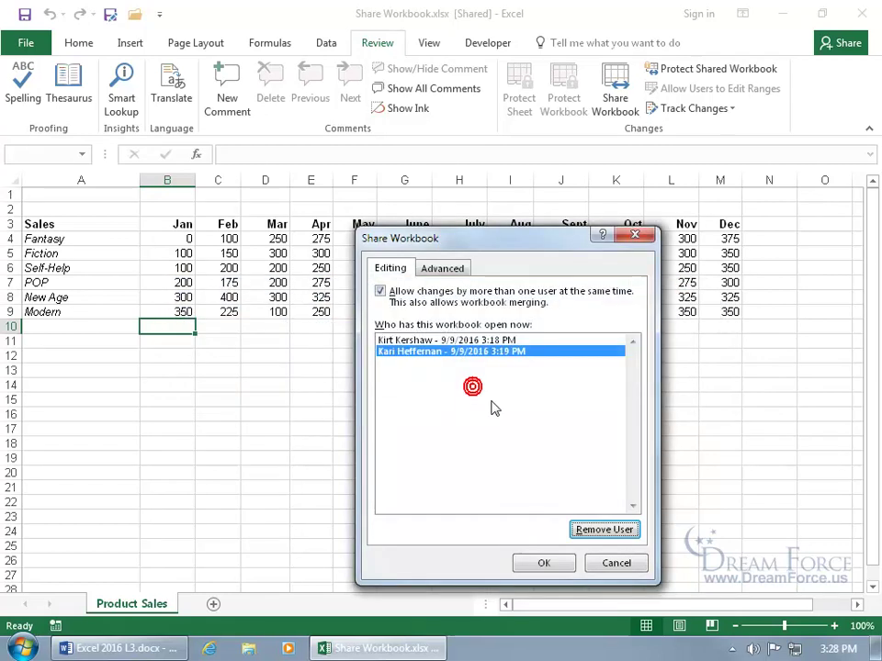
left_click(593, 562)
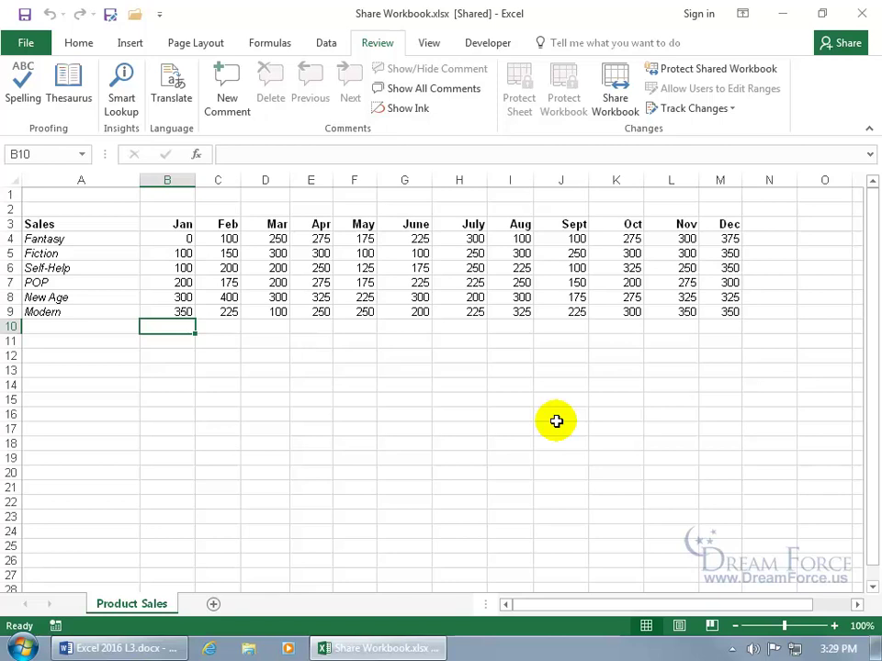
Step: Enter 1 in cell B10 and save, triggering the no-longer-connected warning
type("1")
key("Return")
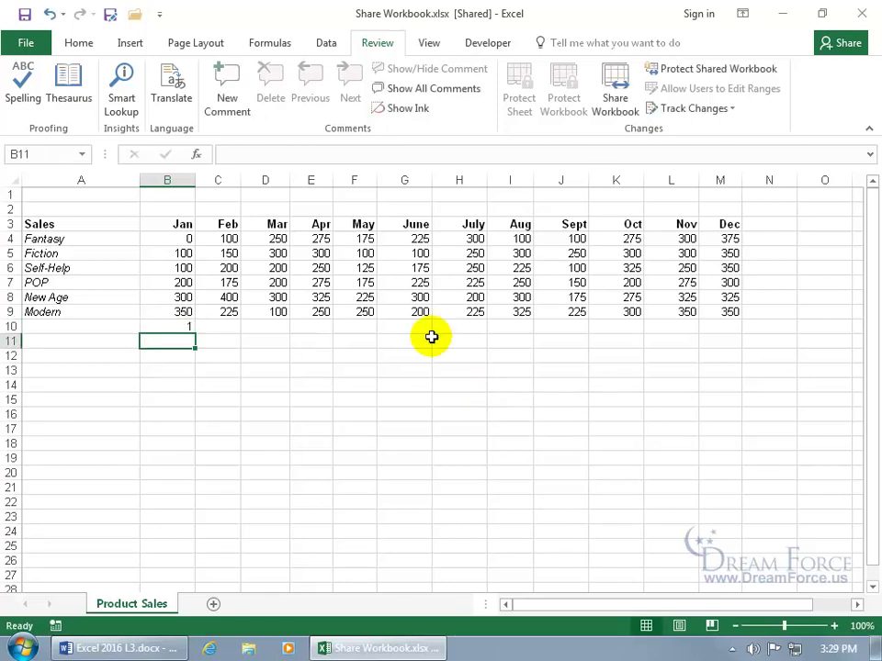
left_click(25, 14)
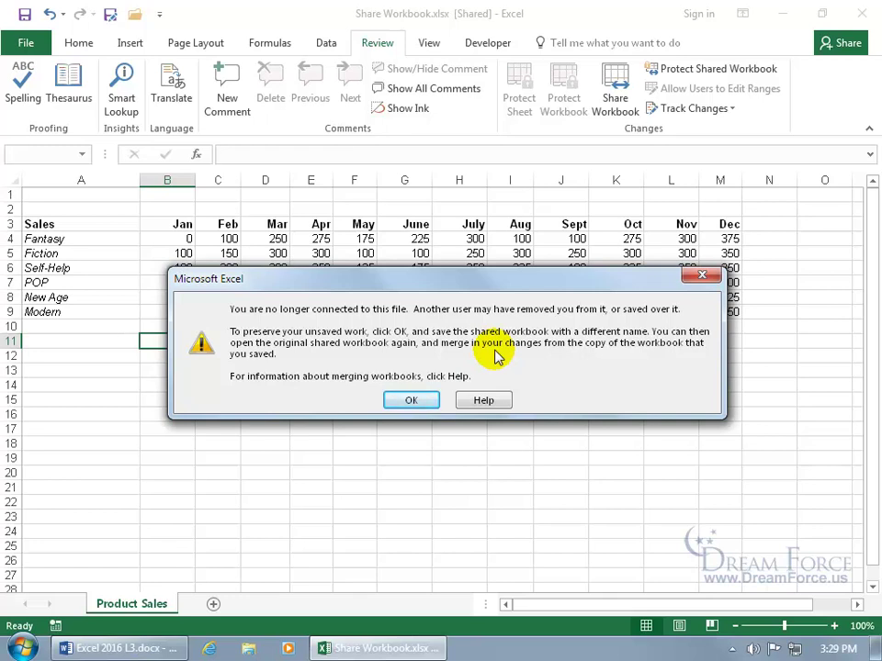
Step: Acknowledge the warning and save the workbook as a copy named Share Workbook2.xlsx
left_click(411, 401)
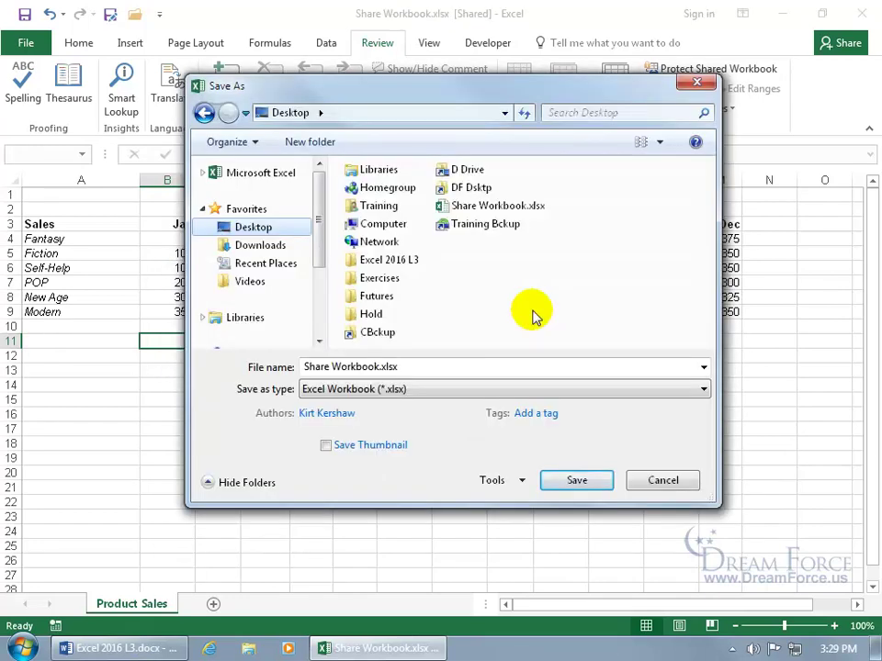
left_click(378, 366)
left_click(378, 367)
left_click(384, 367)
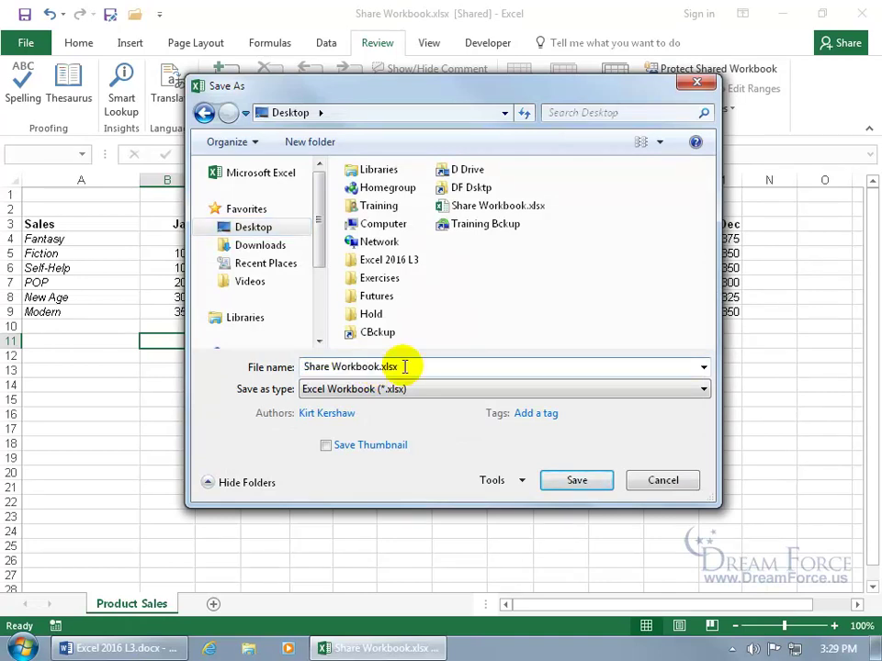
type("2")
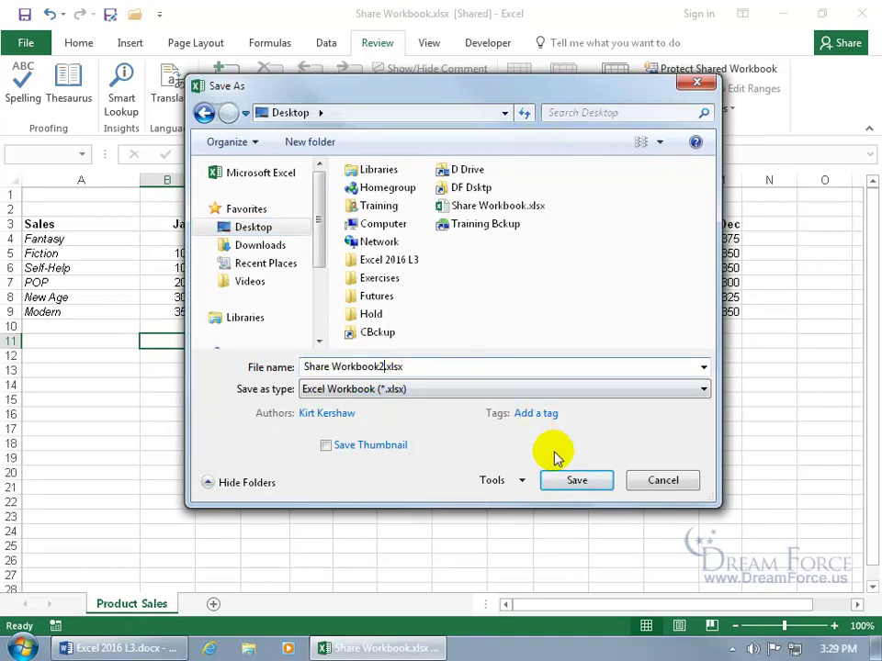
left_click(565, 481)
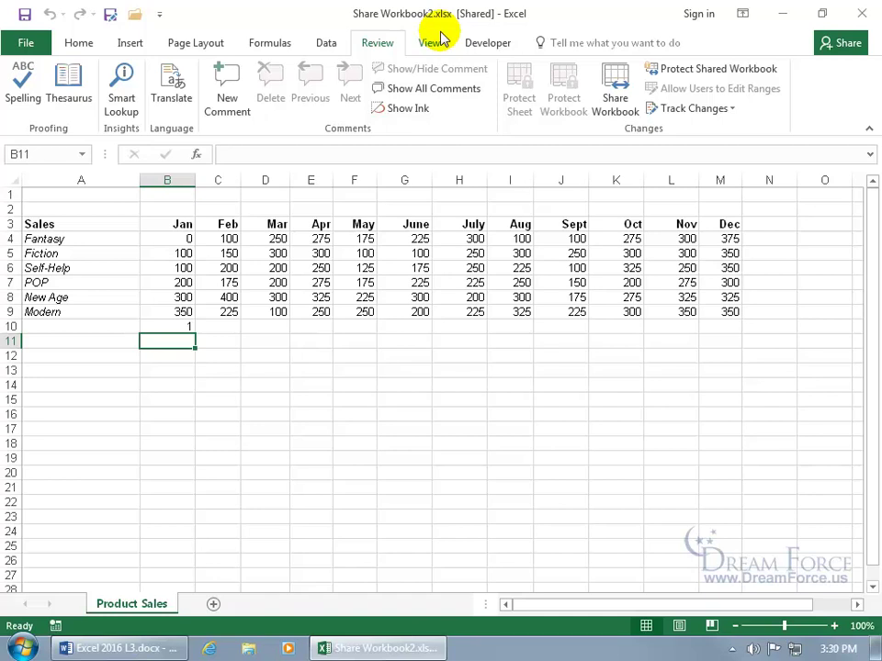
left_click(615, 85)
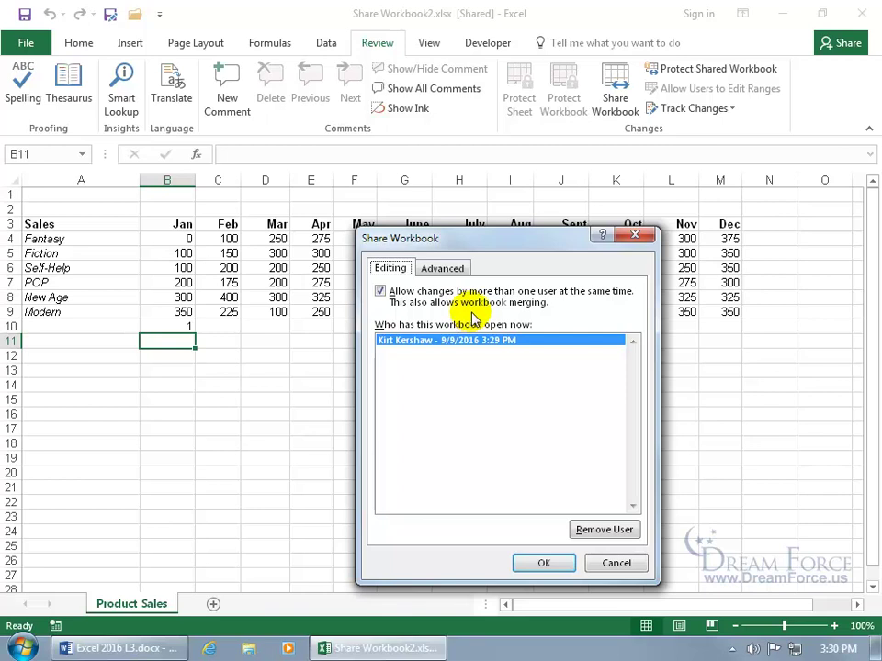
left_click(613, 564)
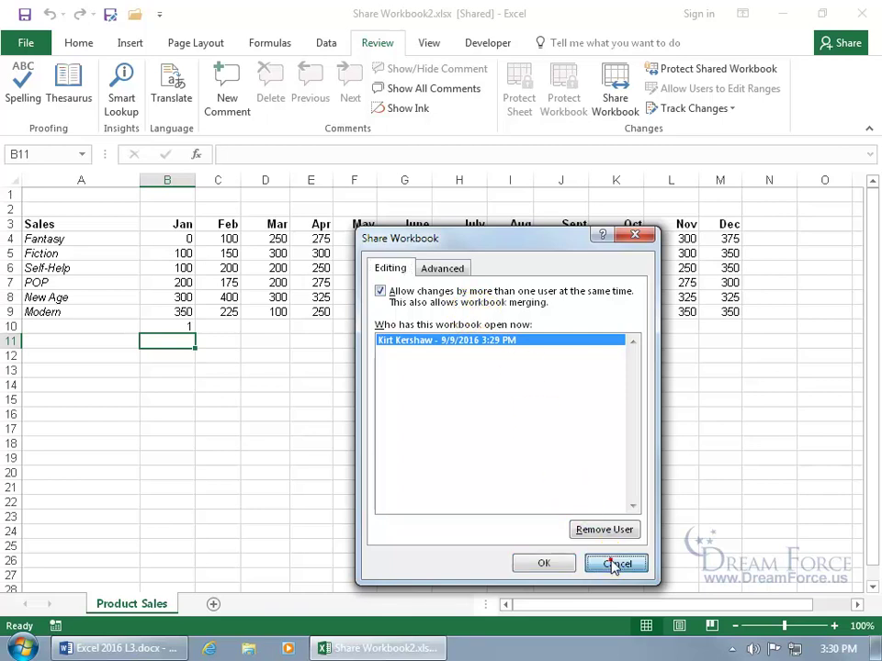